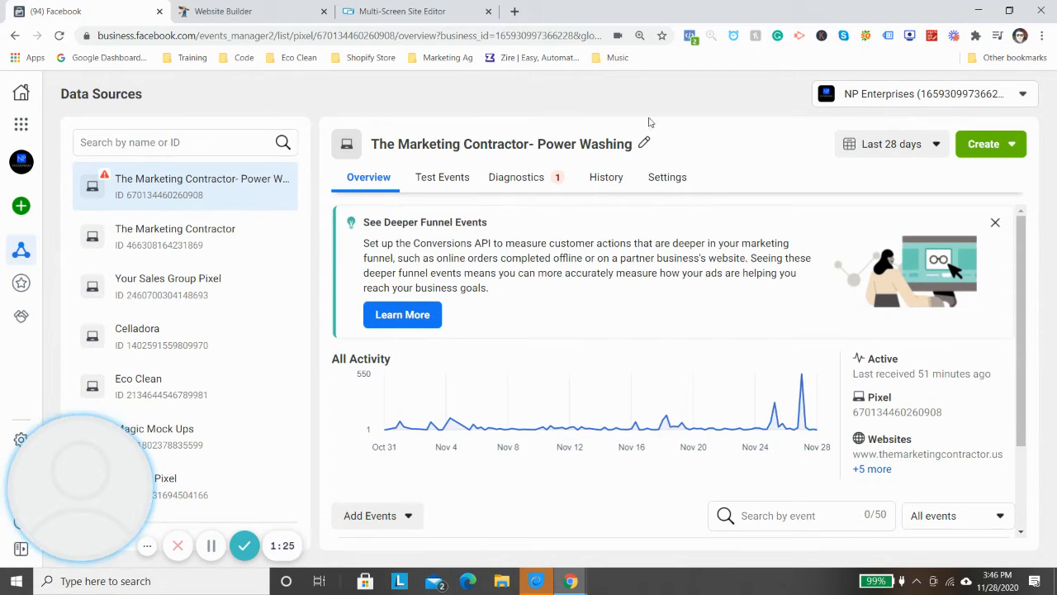
- Start connecting a new web data source with Facebook Pixel as the connection method
click(23, 205)
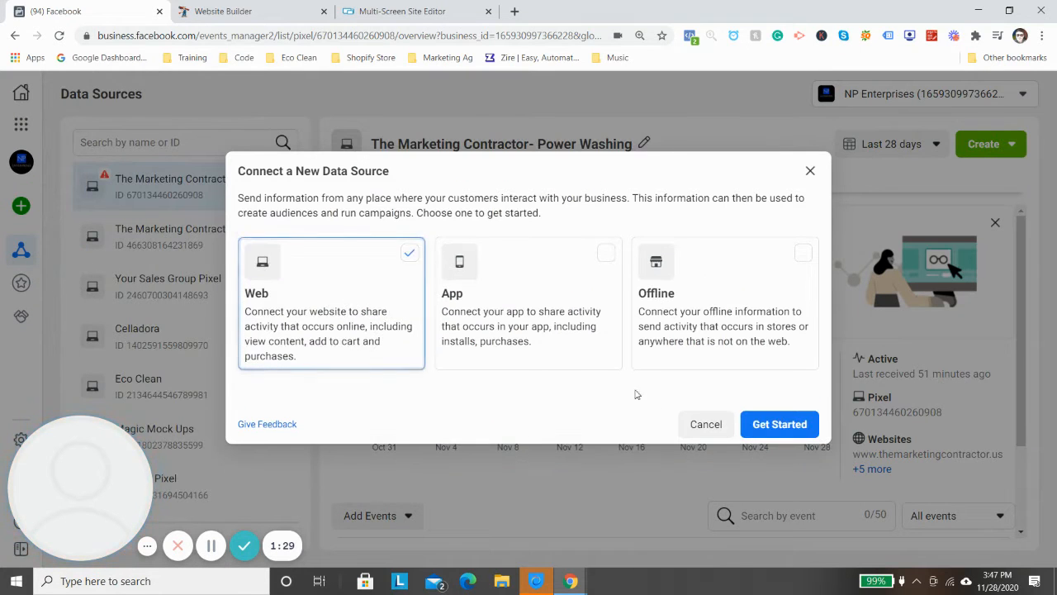
click(779, 424)
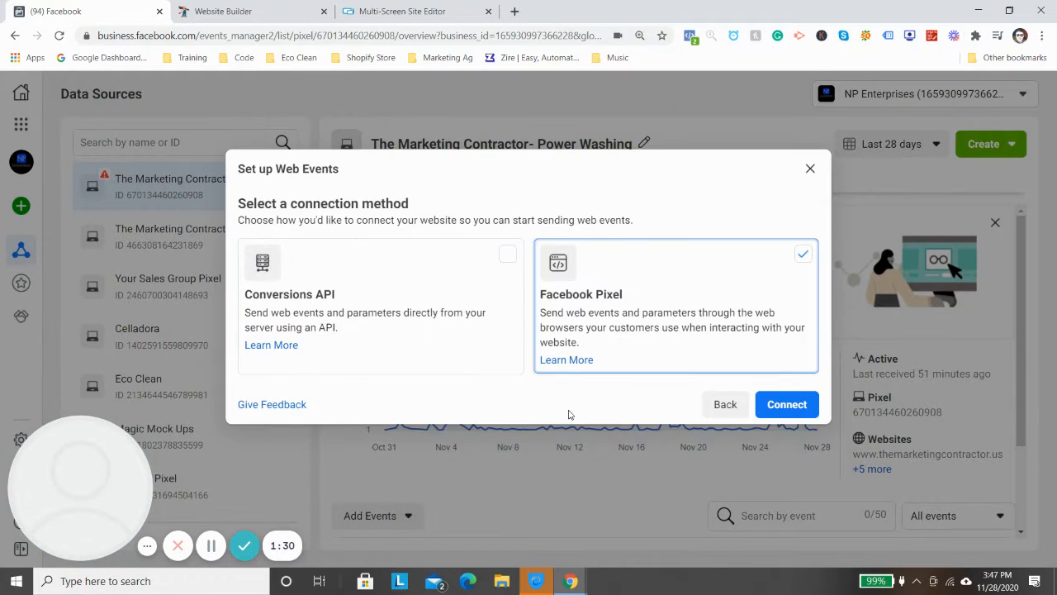
click(779, 404)
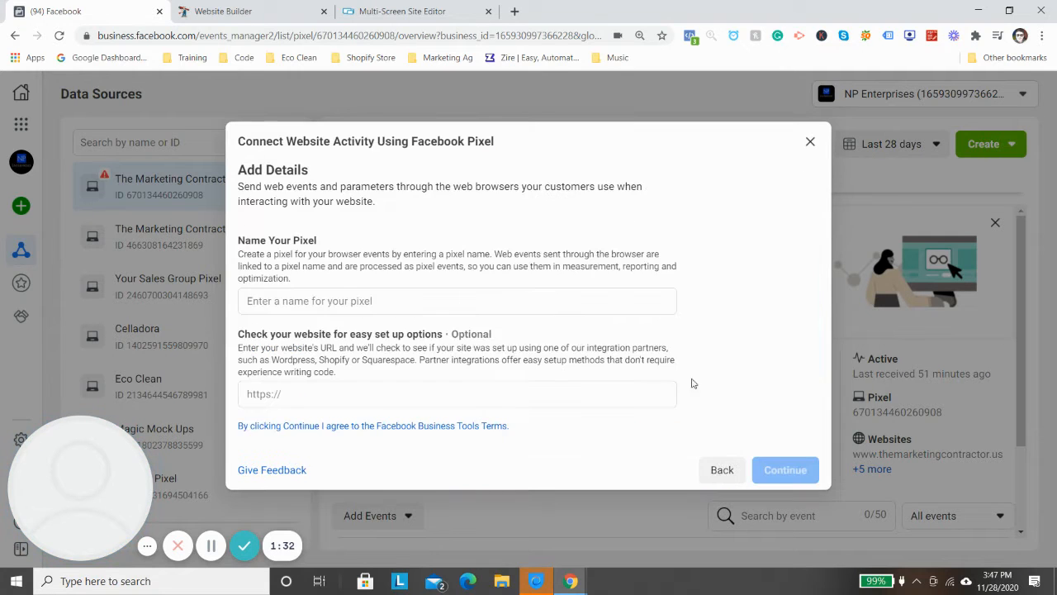
- Name the new pixel "Painting & Power Washing Pixel", leaving the optional website address empty
click(405, 300)
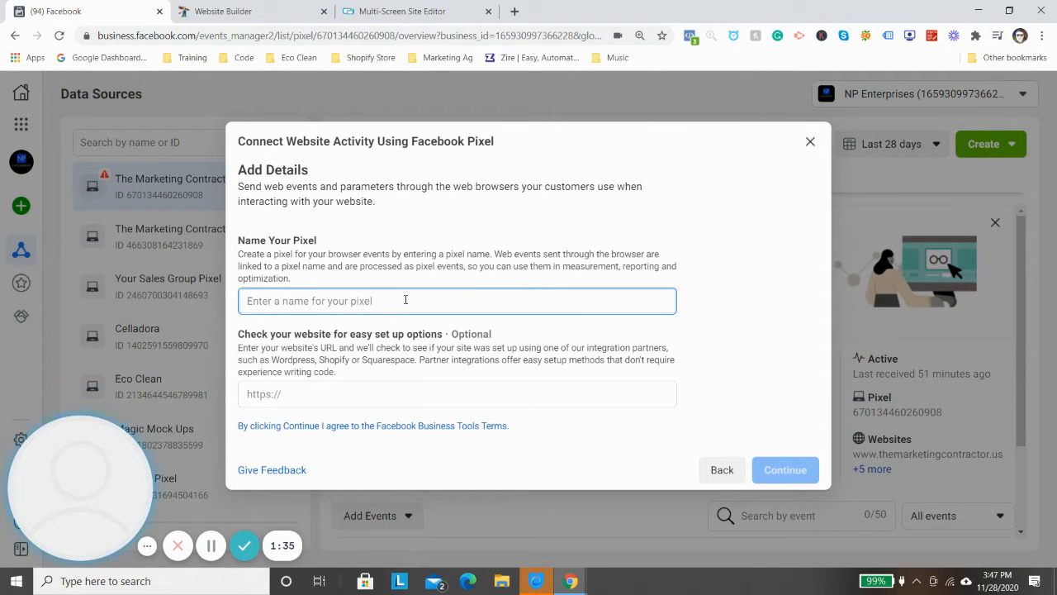
text(Paint)
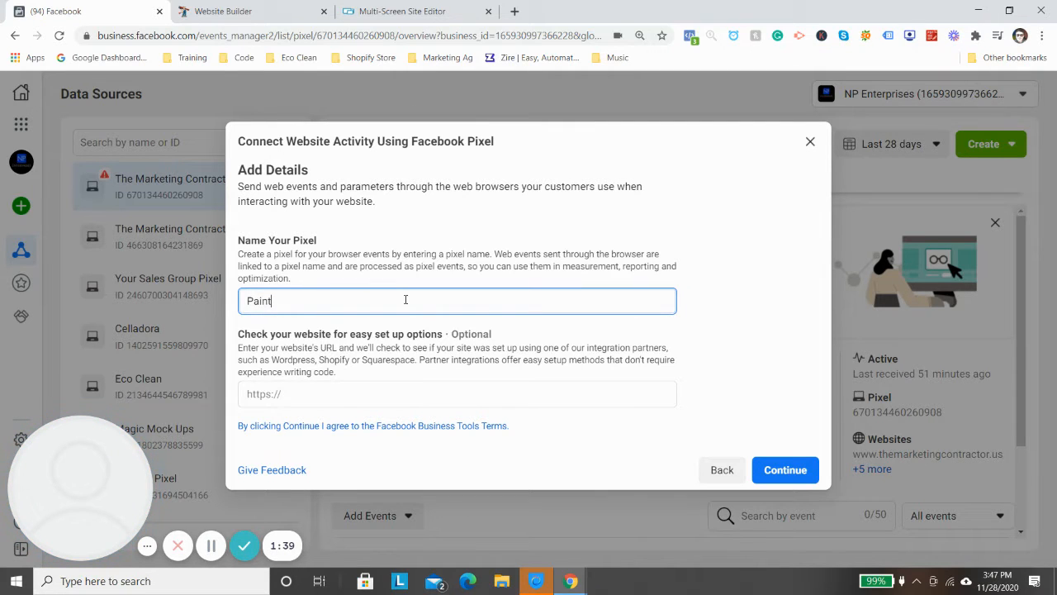
text(ing & Power Washing)
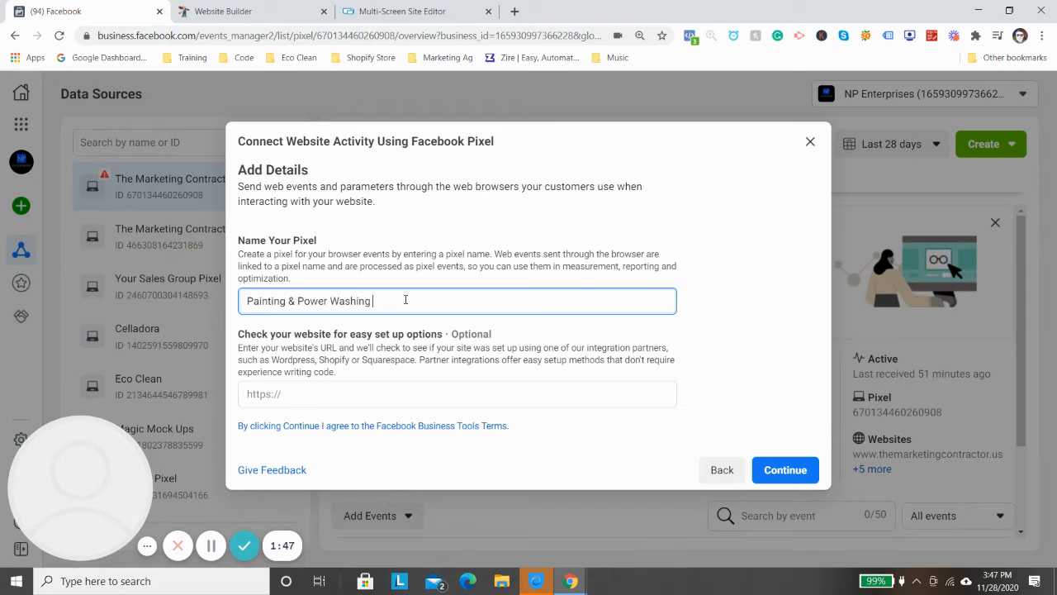
text( Pixel)
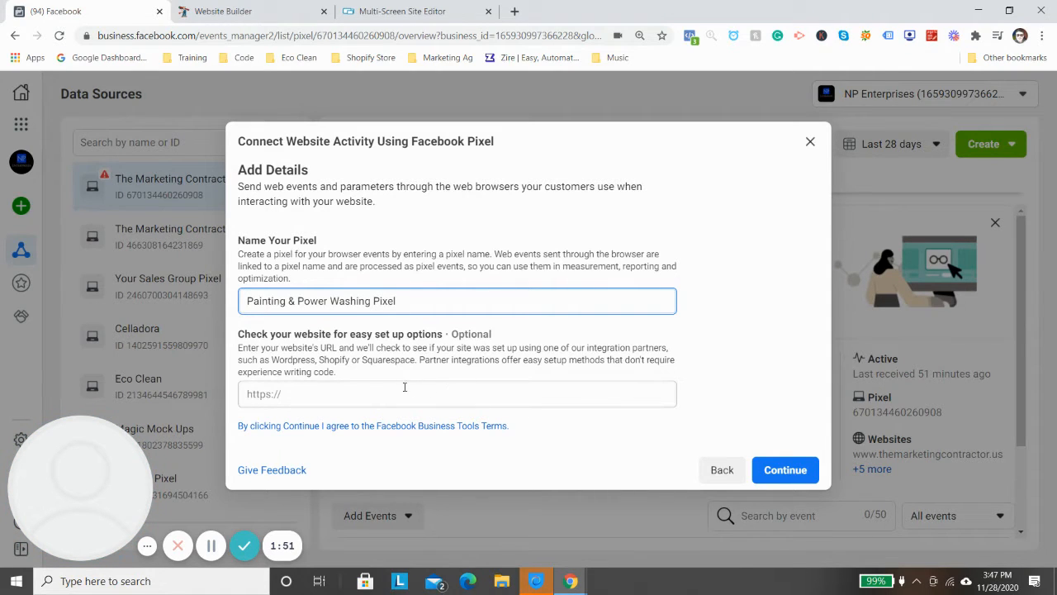
click(376, 391)
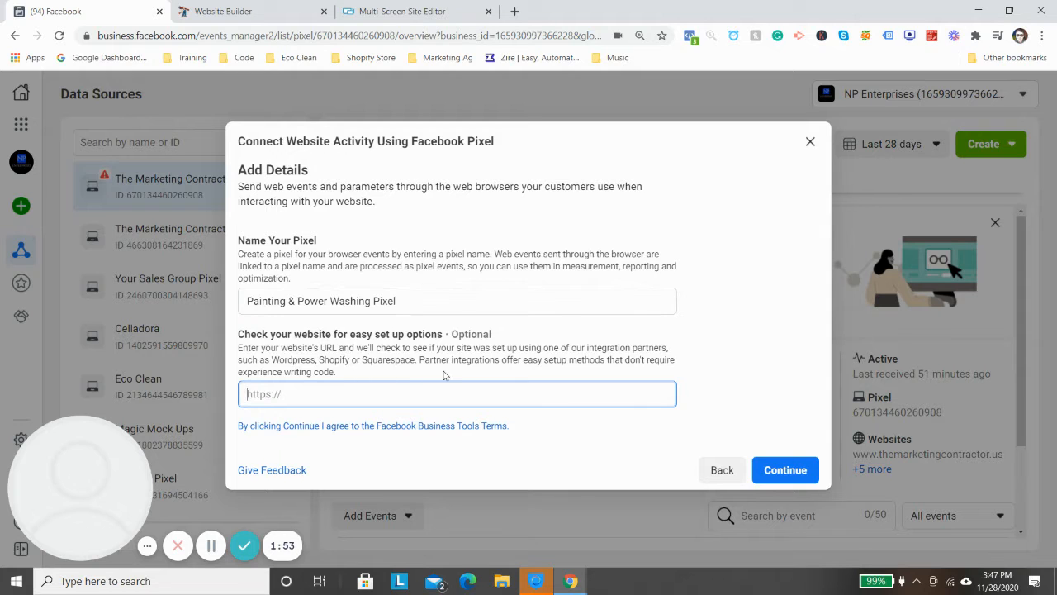
- Create the pixel with manual code installation and copy its base code
click(781, 471)
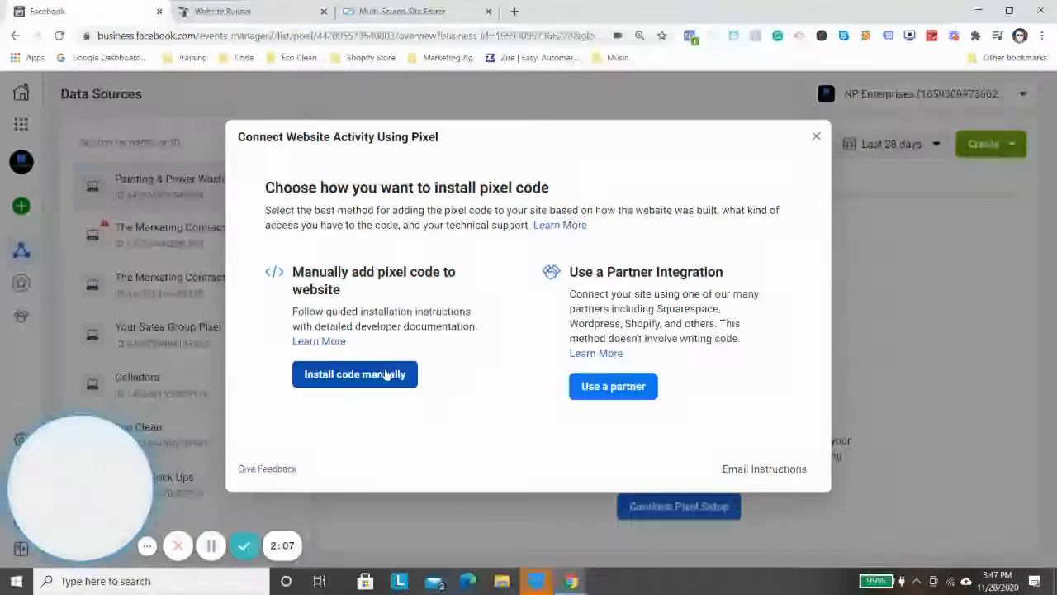
click(390, 373)
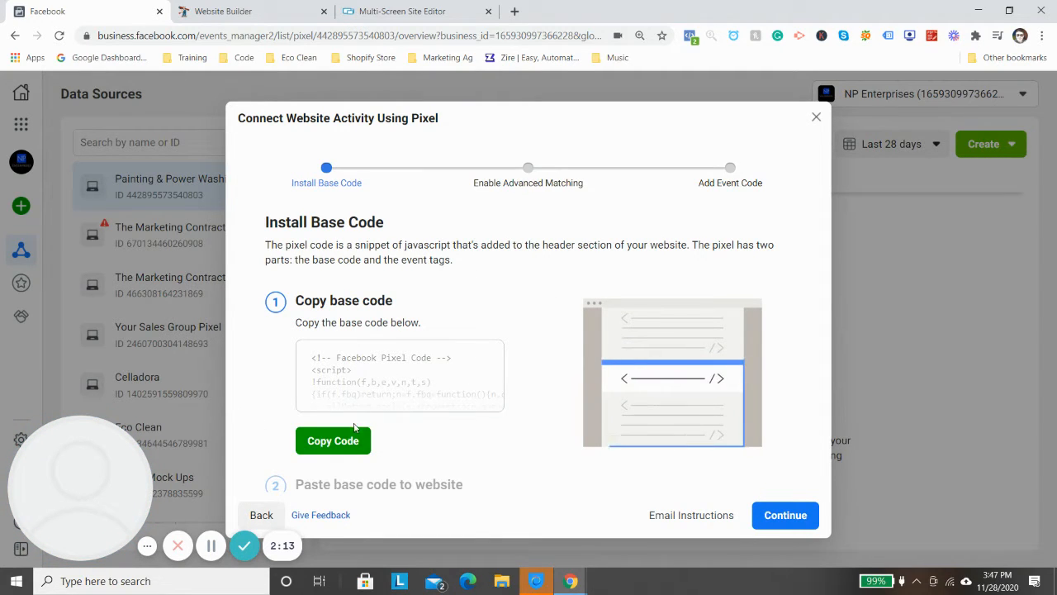
click(339, 442)
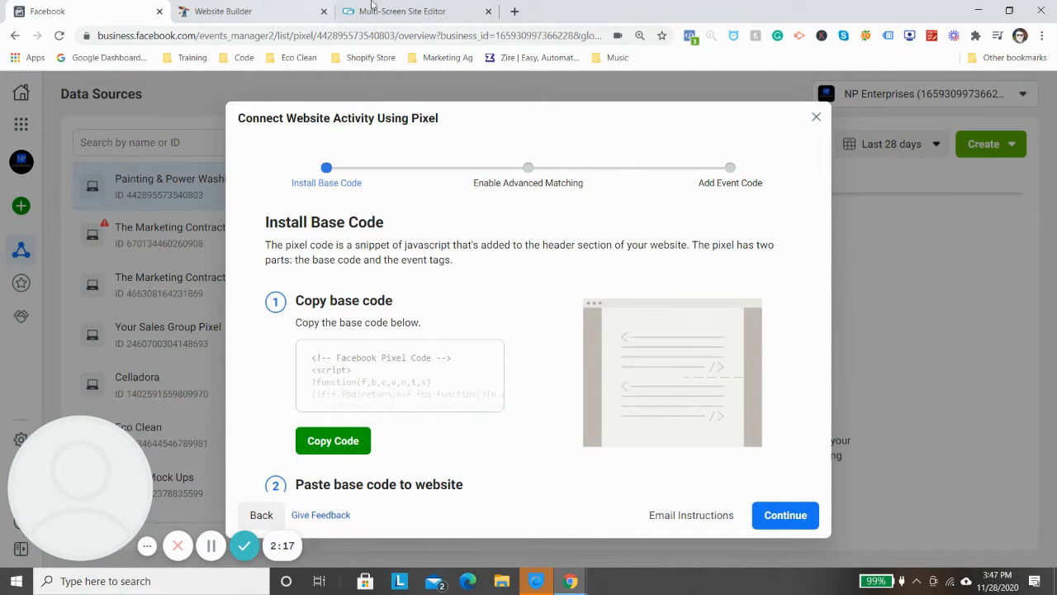
- Switch to the Multi-Screen Site Editor and open the Head HTML section of the site settings
click(432, 10)
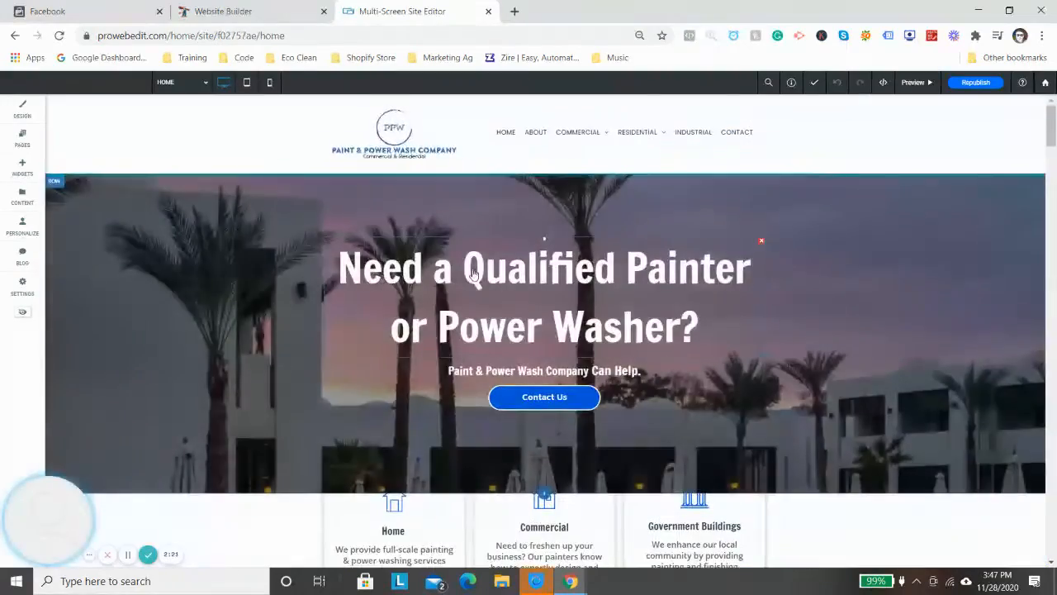
scroll(305, 235, down, 7)
scroll(259, 207, up, 6)
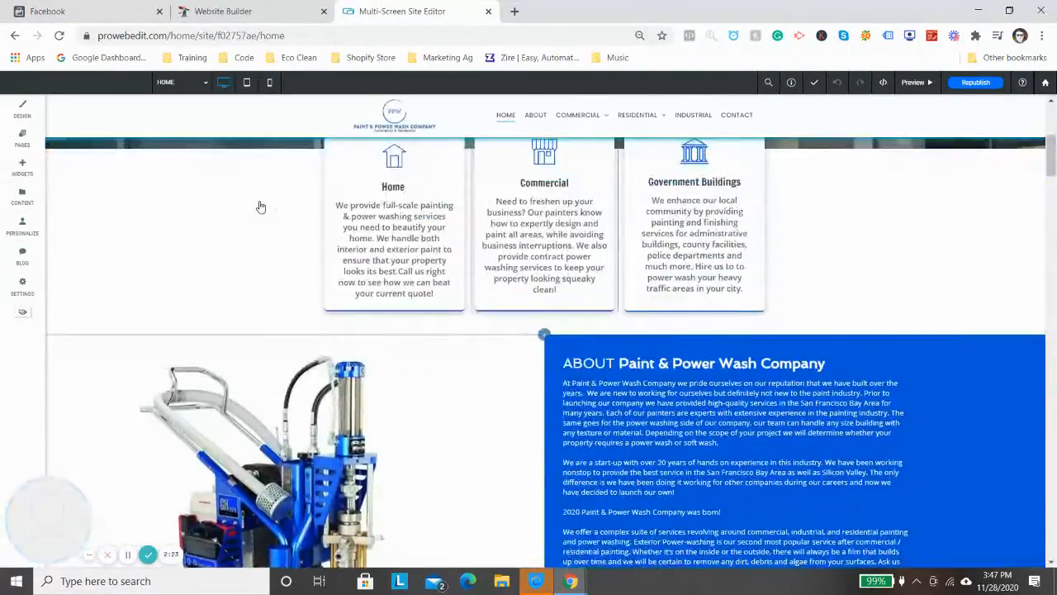
click(22, 285)
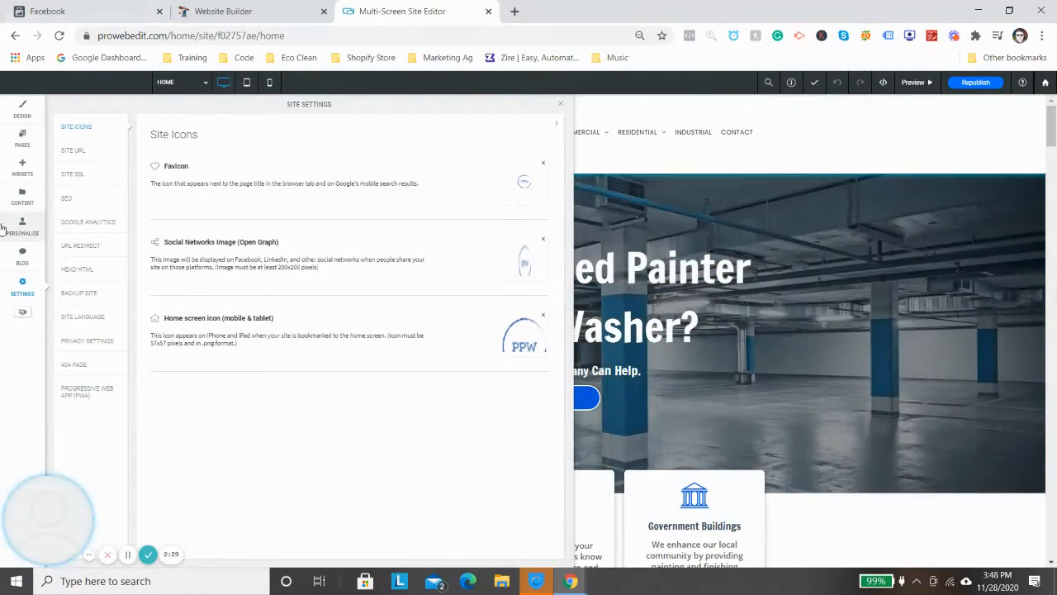
click(83, 270)
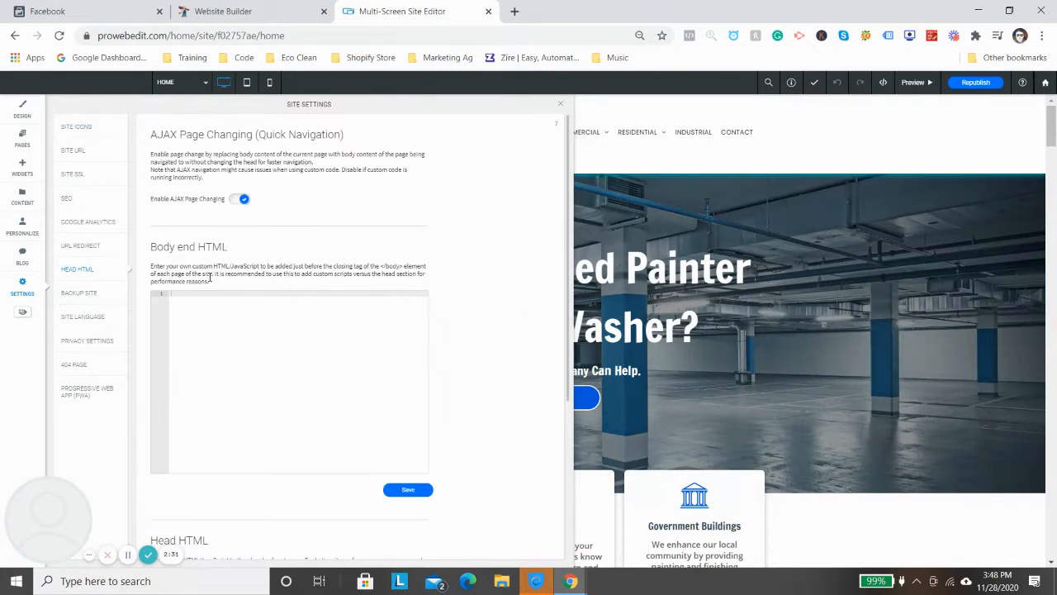
- Paste the copied pixel base code into the site's Head HTML and save it
scroll(252, 268, down, 3)
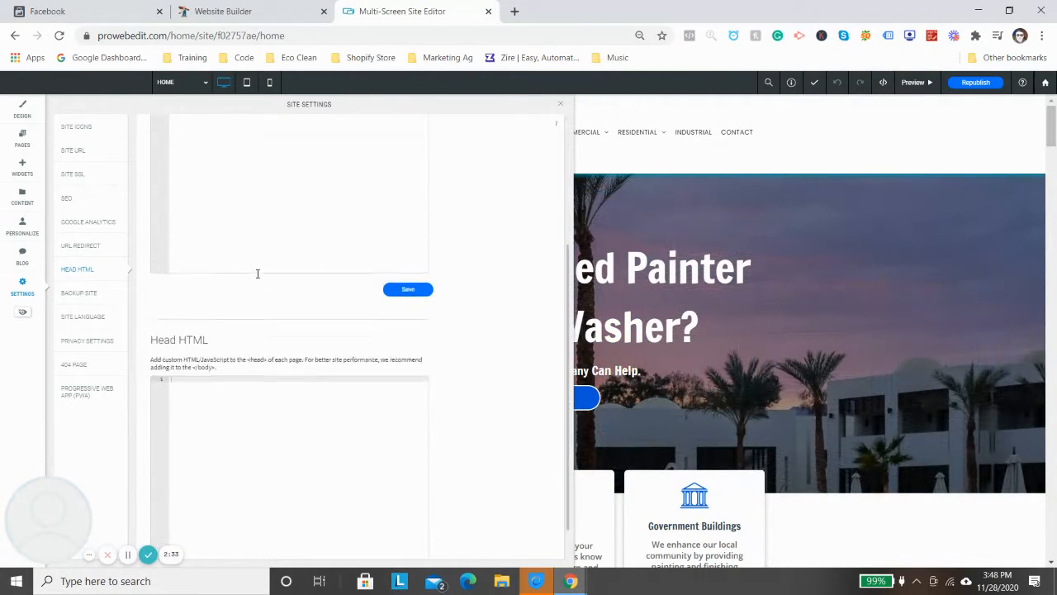
scroll(265, 296, up, 3)
drag(169, 247, 239, 249)
scroll(238, 331, down, 3)
right_click(229, 364)
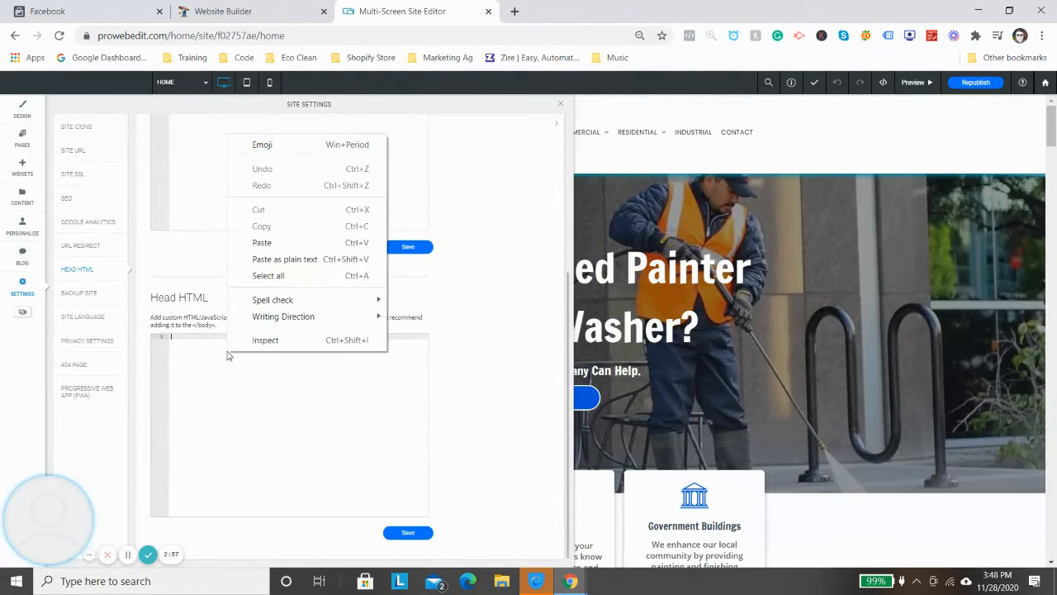
click(248, 240)
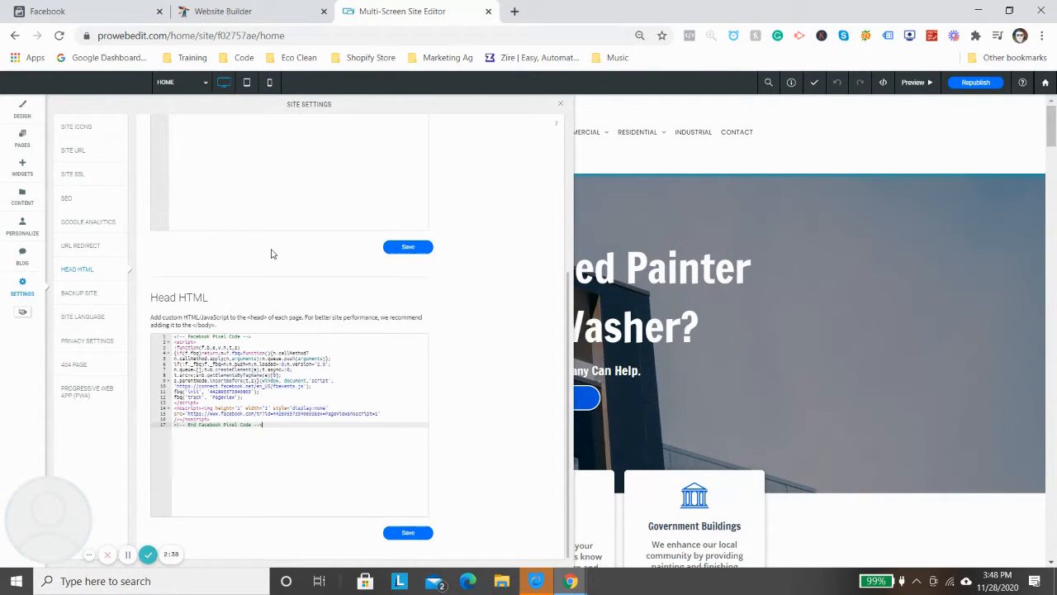
click(407, 531)
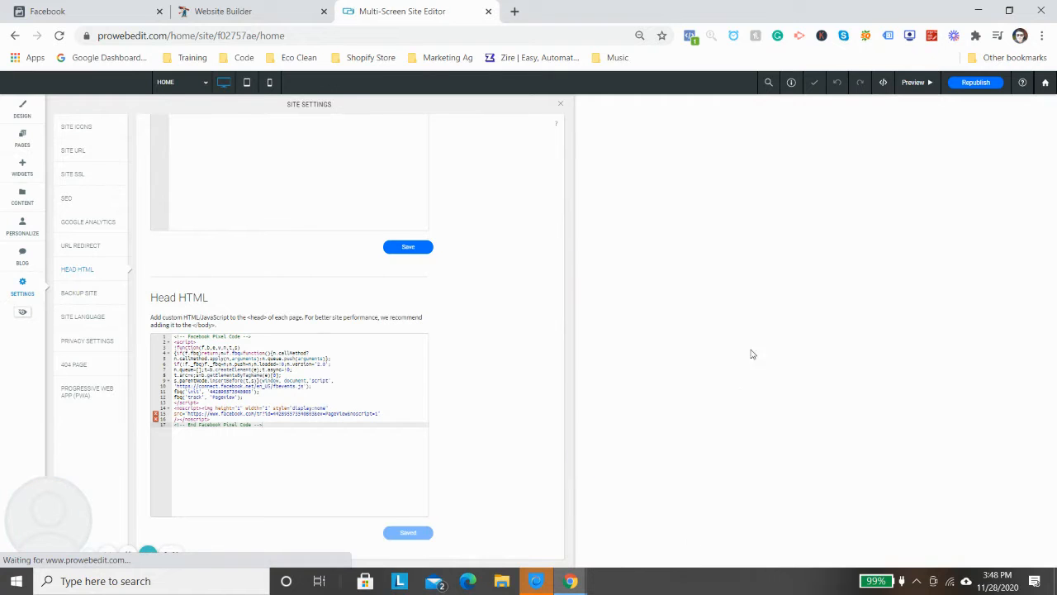
- Republish the website and return to the Facebook pixel setup
click(975, 81)
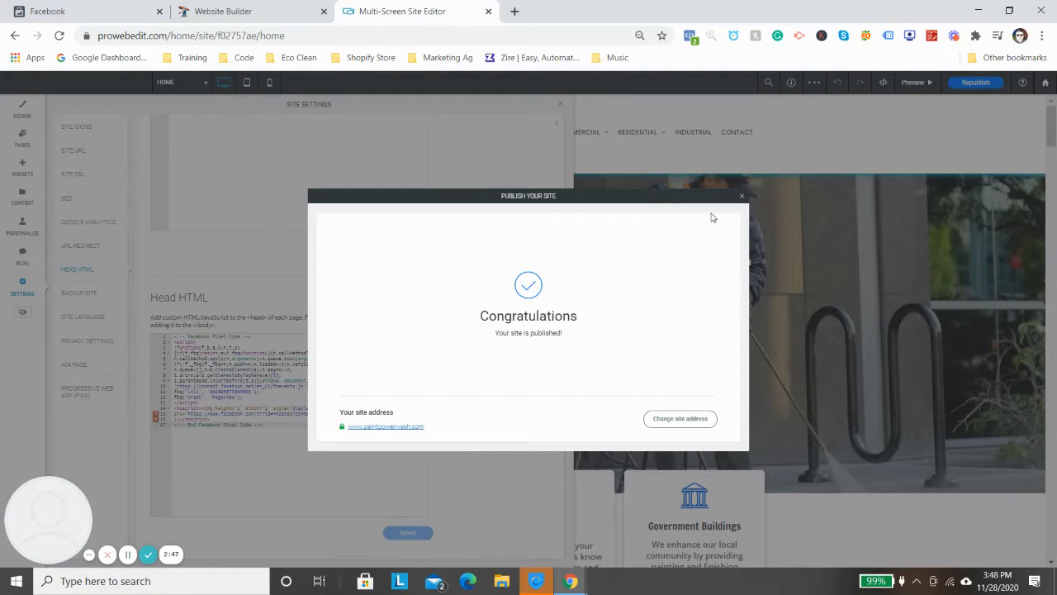
click(741, 195)
click(91, 11)
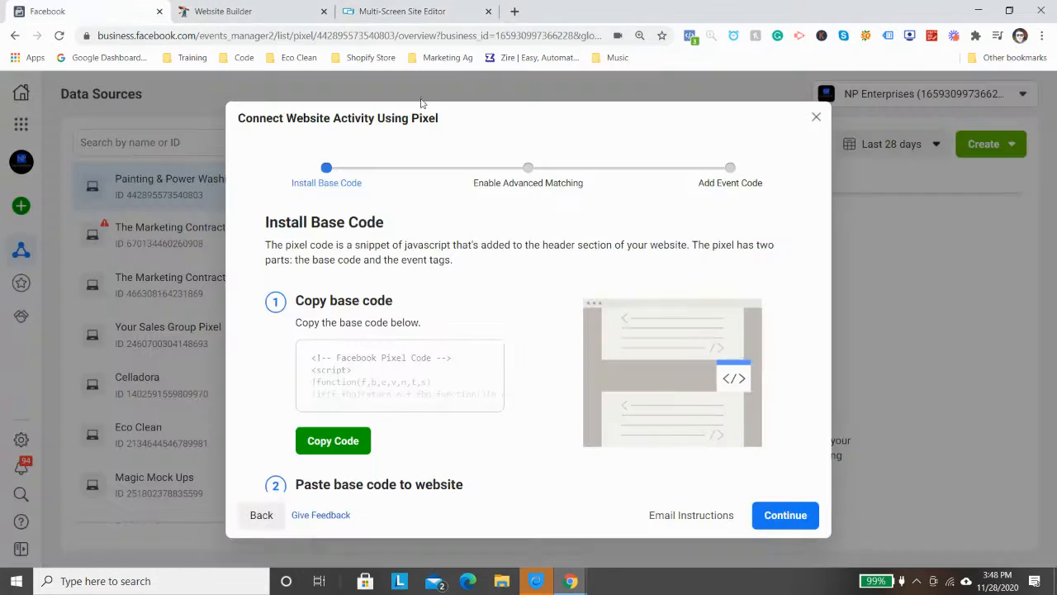
- Proceed past the base code installation, turn on Automatic Advanced Matching and continue to the event code stage
click(785, 515)
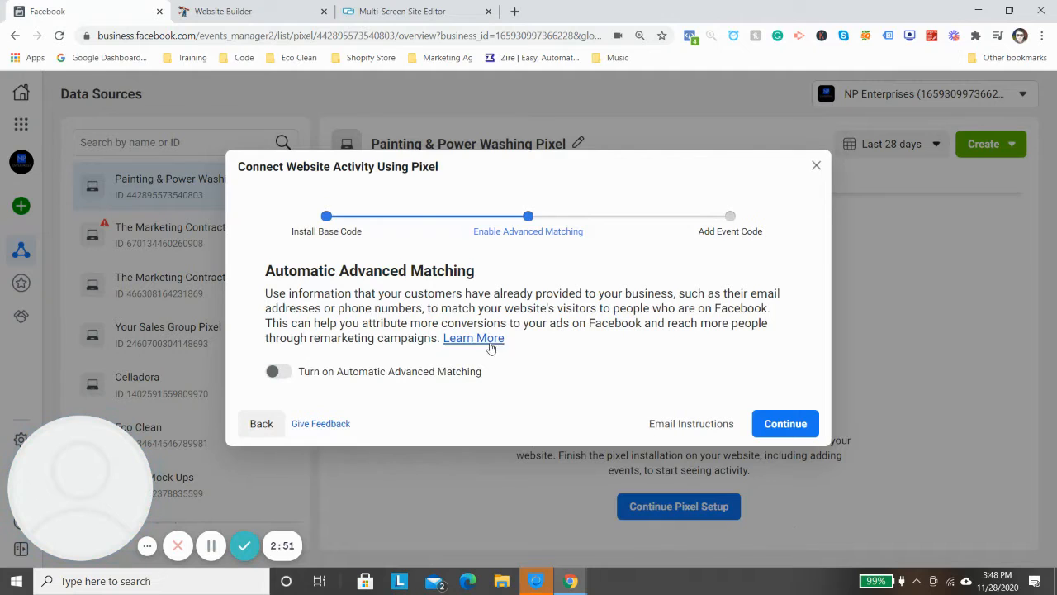
click(276, 371)
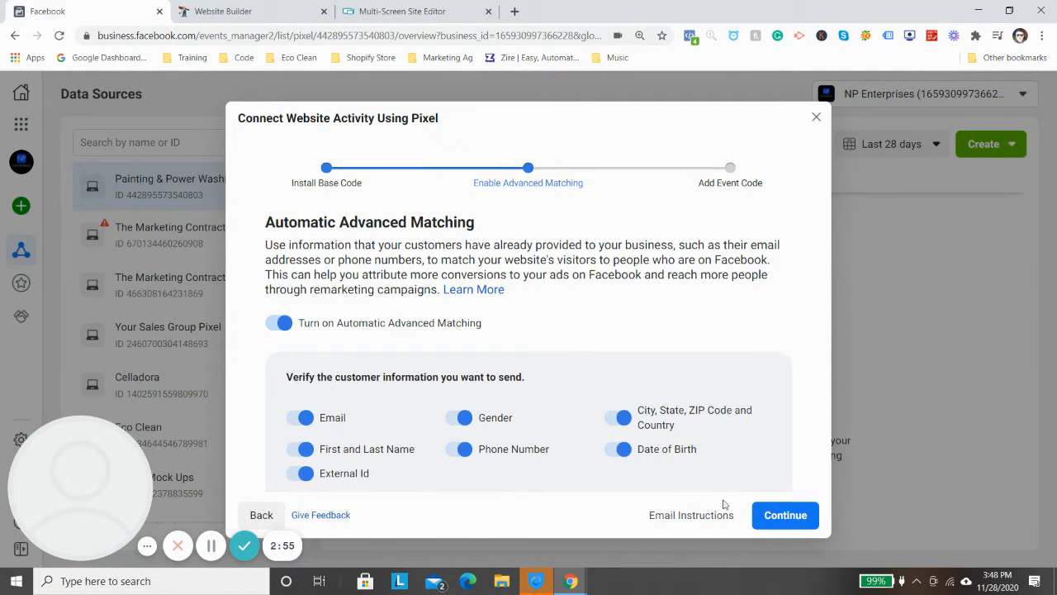
click(777, 514)
- Review how adding events works and open the Event Setup Tool
scroll(505, 327, down, 1)
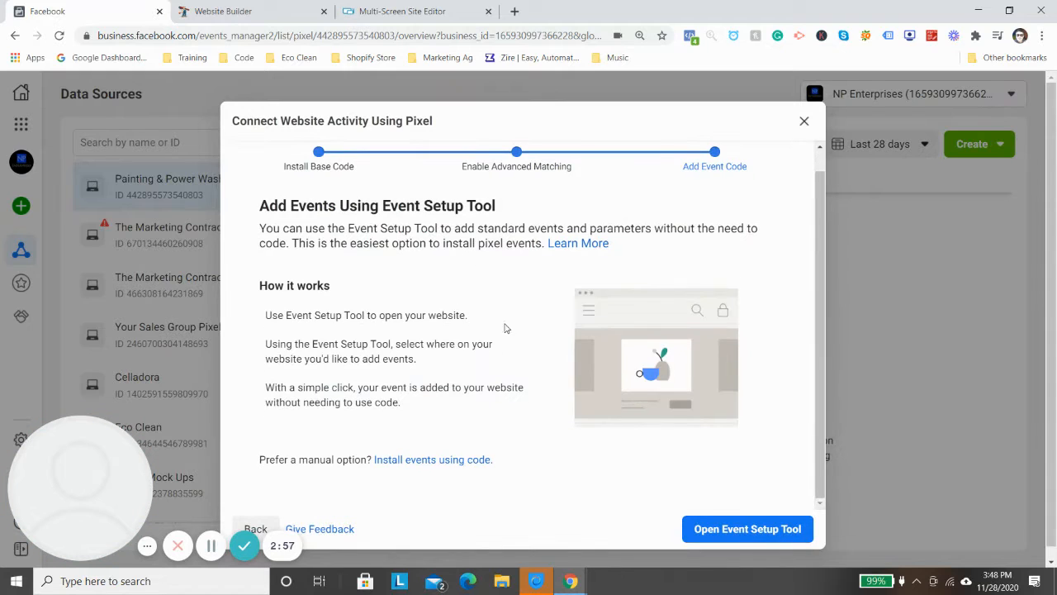
scroll(507, 329, down, 1)
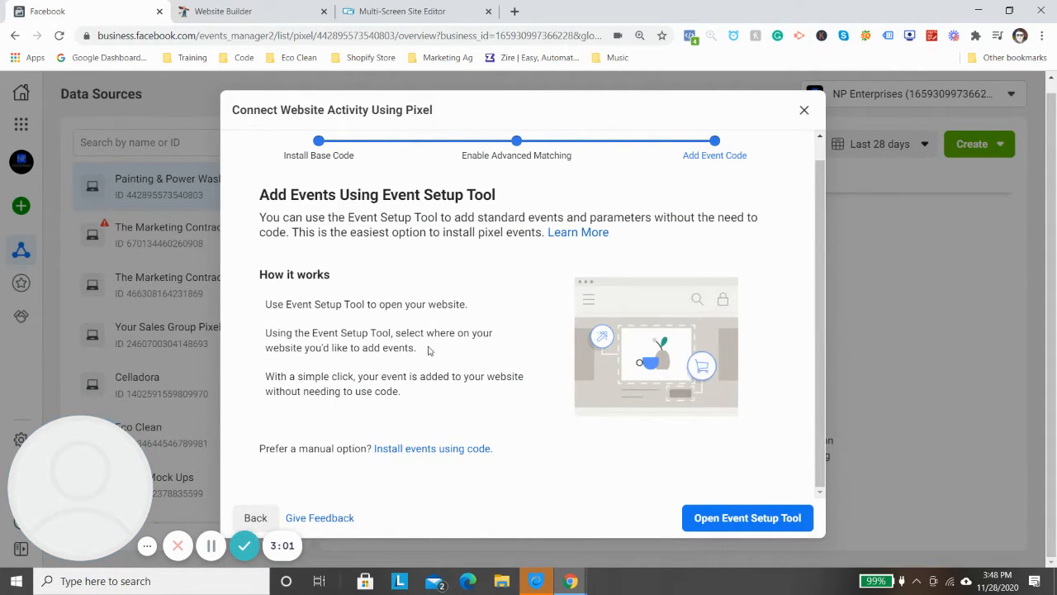
click(751, 523)
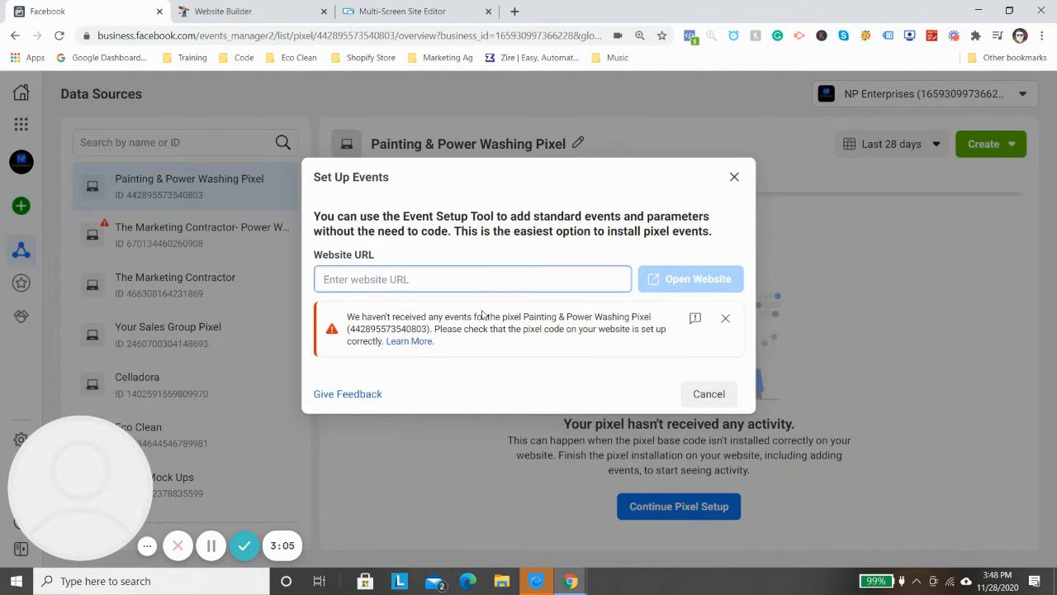
- Load paintpowerwash.com in a new browser tab and copy its web address
click(514, 11)
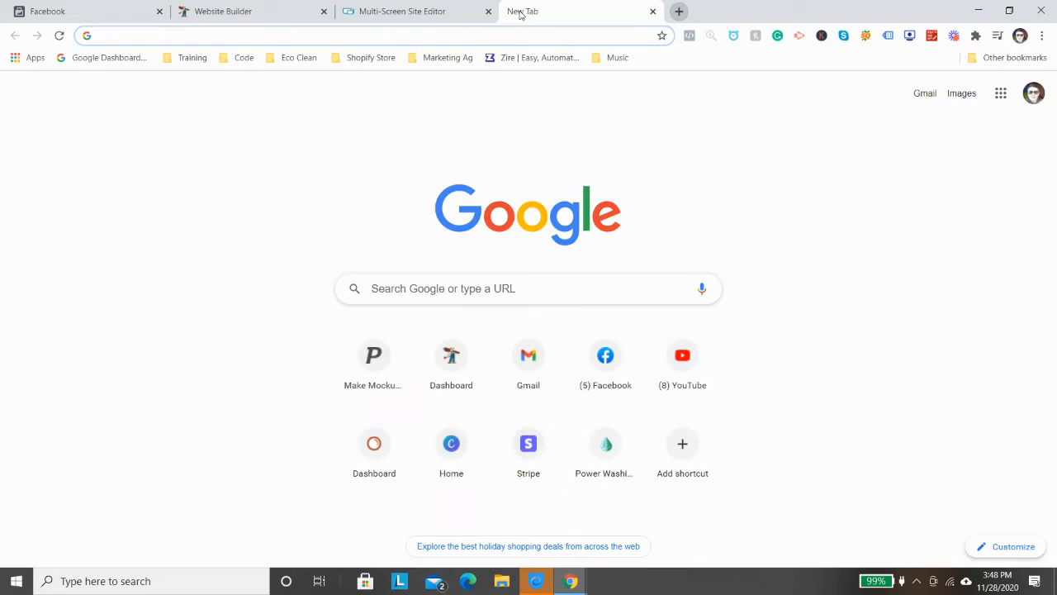
text(paint)
key(Return)
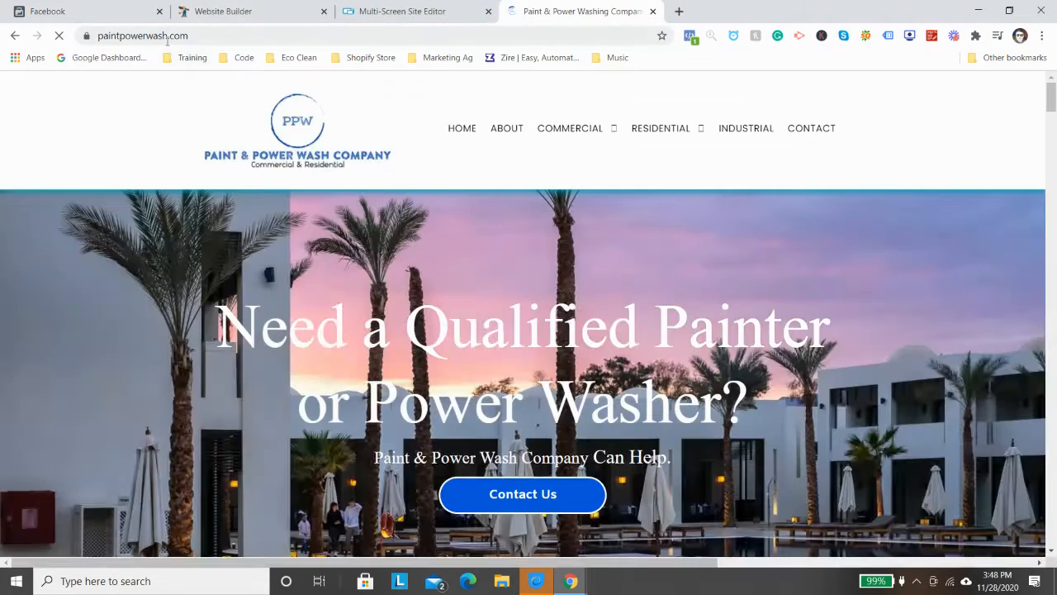
right_click(167, 38)
click(220, 135)
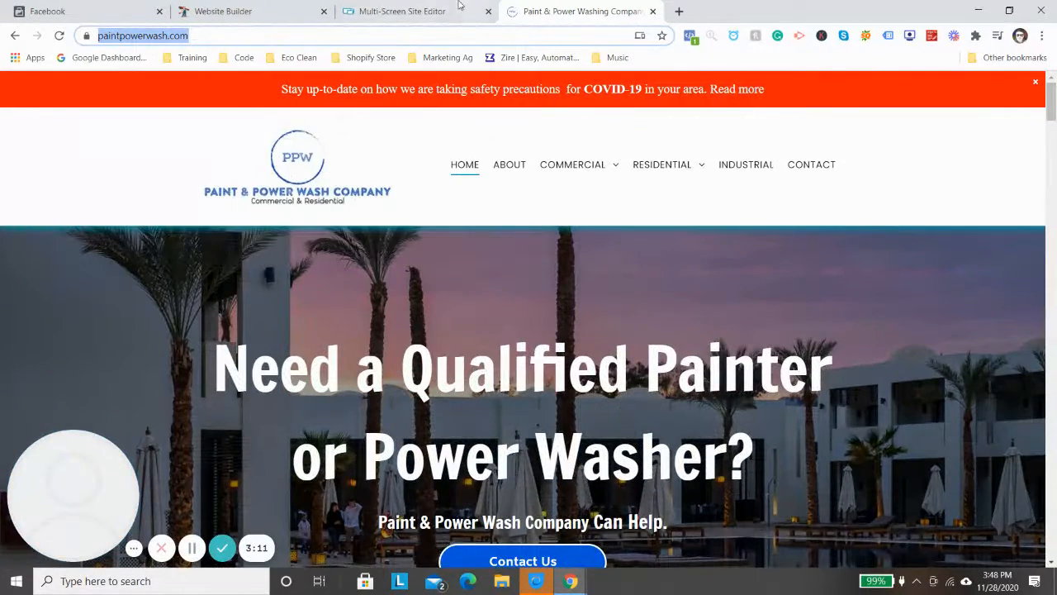
click(459, 11)
click(222, 11)
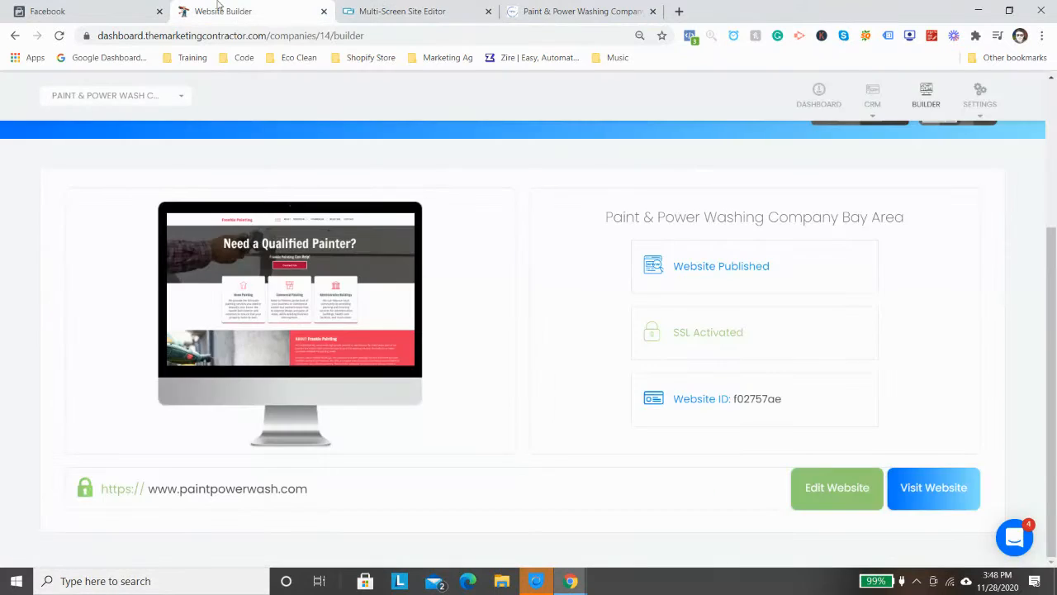
click(91, 10)
right_click(443, 282)
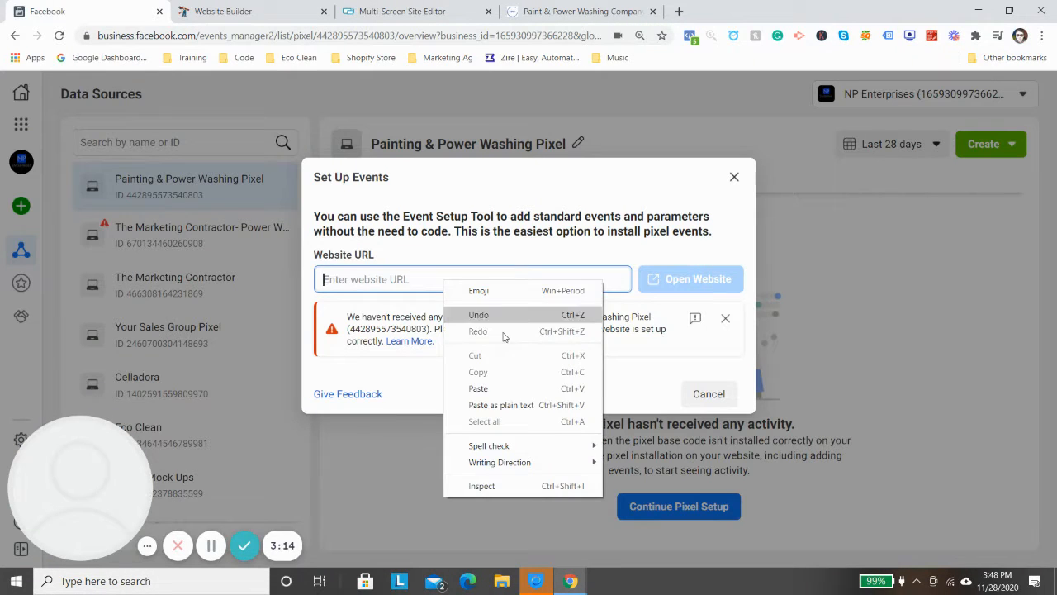
click(525, 388)
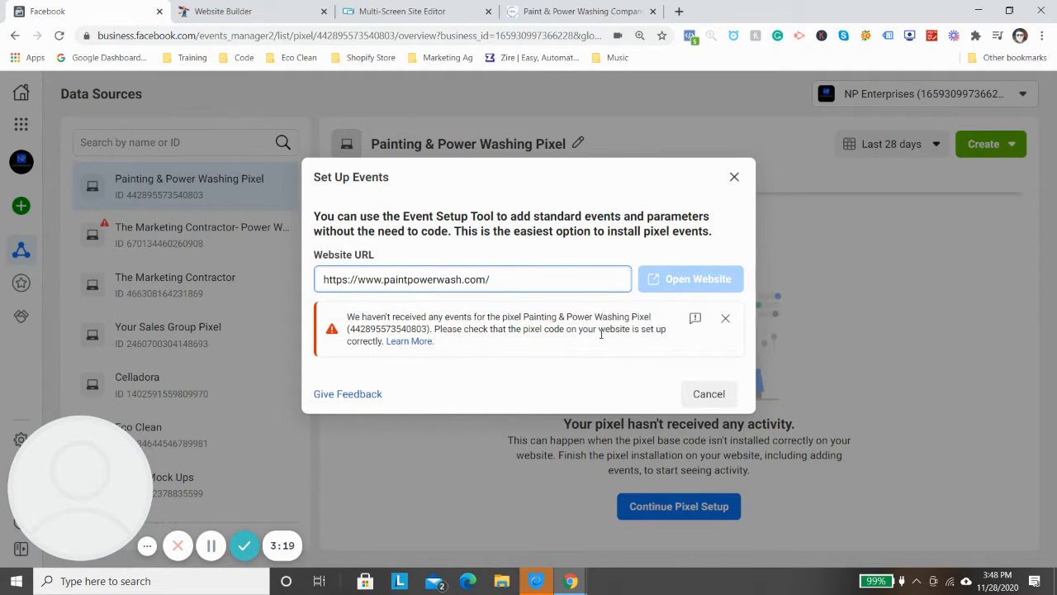
click(723, 319)
click(531, 279)
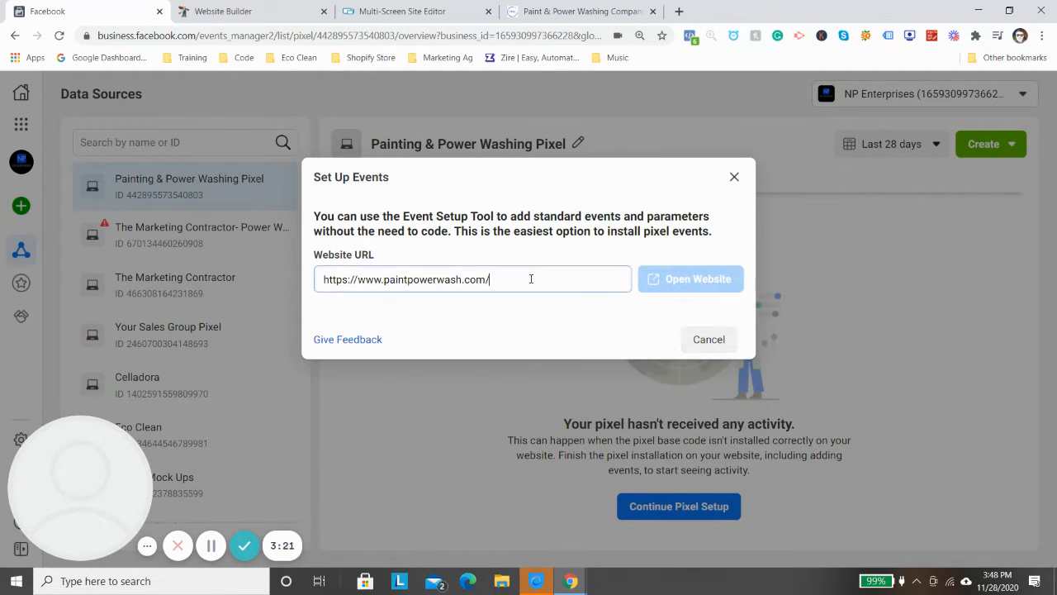
triple_click(531, 279)
right_click(529, 277)
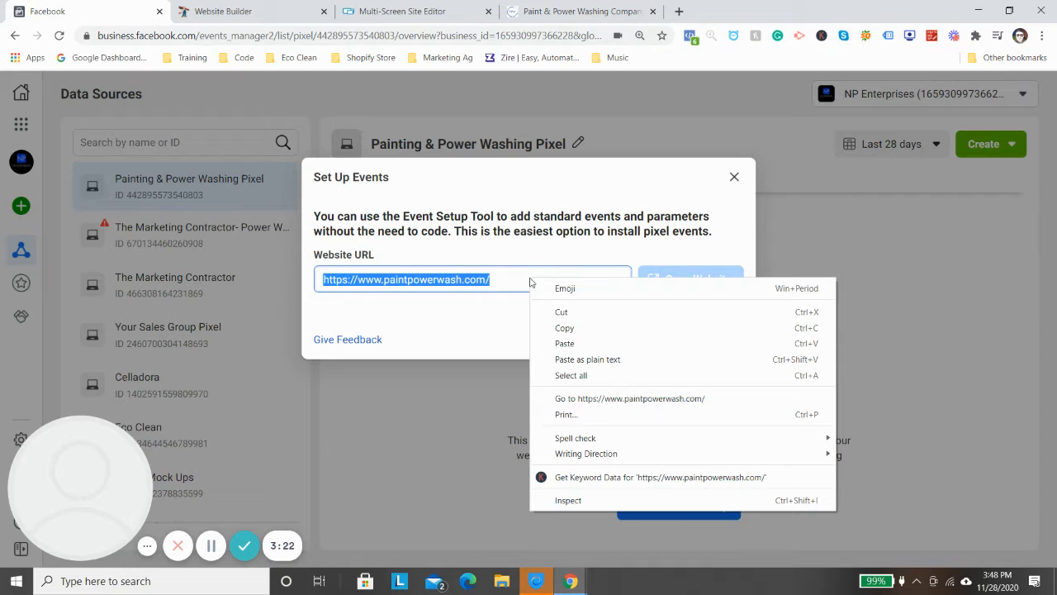
click(603, 361)
click(682, 298)
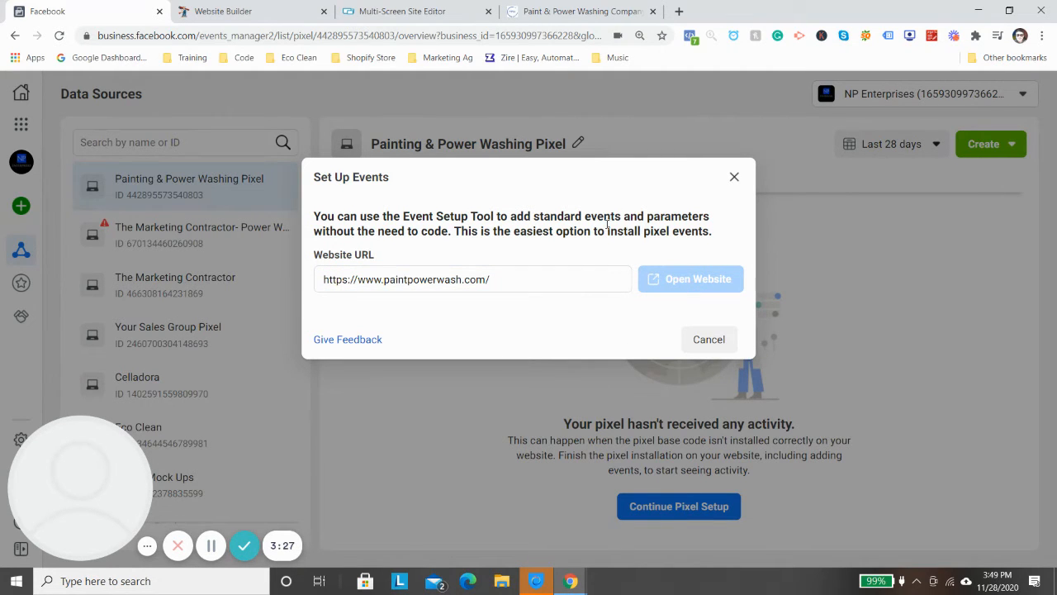
click(700, 339)
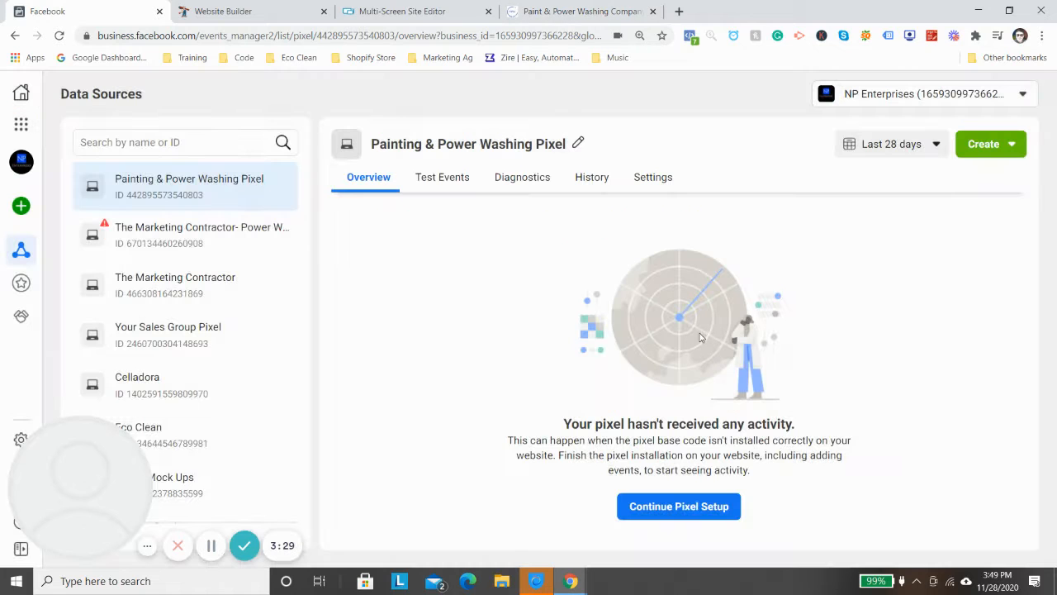
click(719, 507)
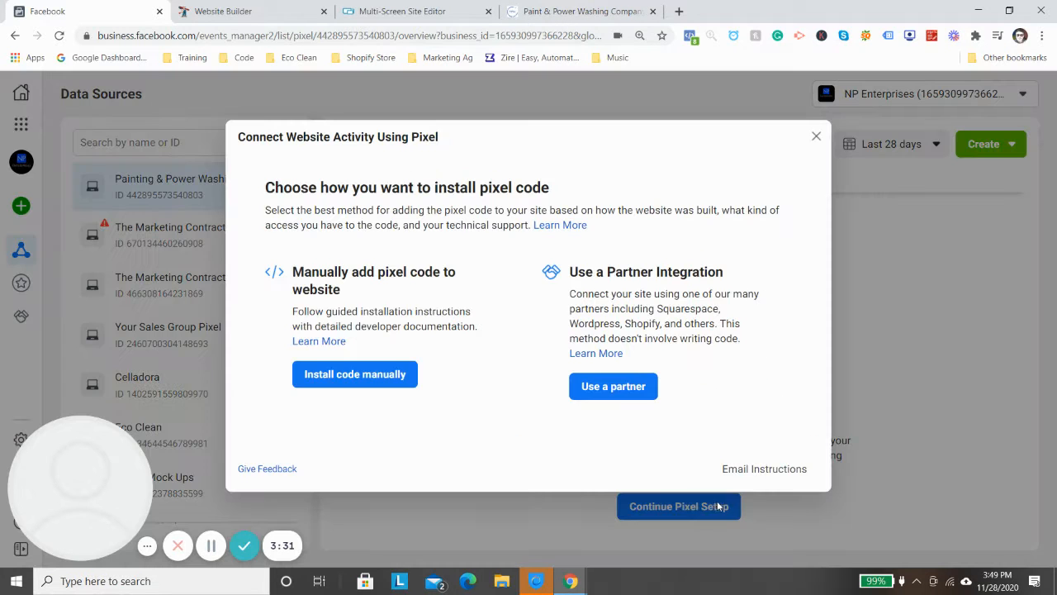
click(405, 374)
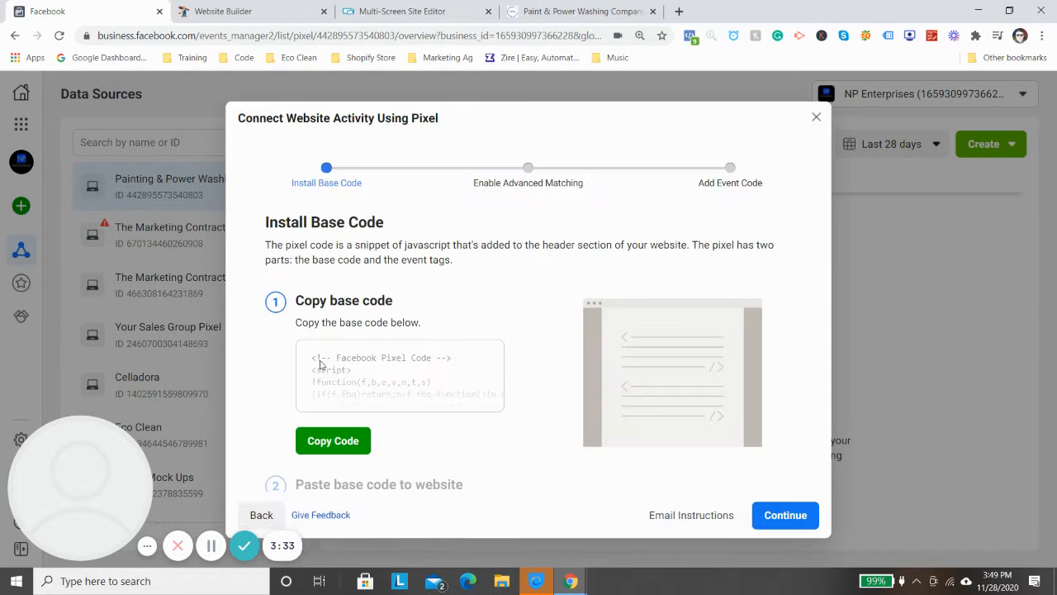
click(761, 516)
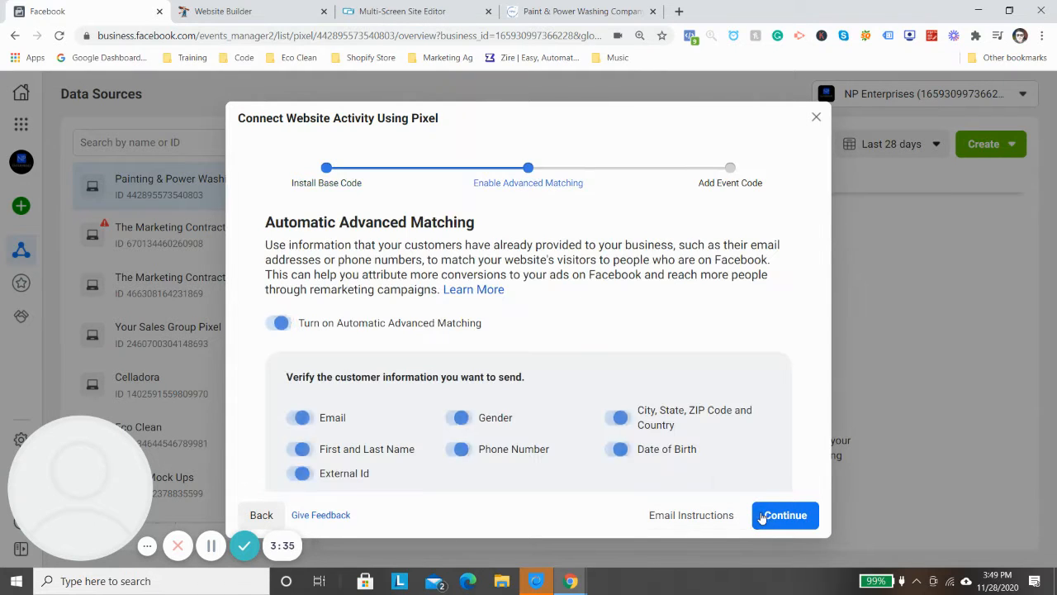
click(756, 516)
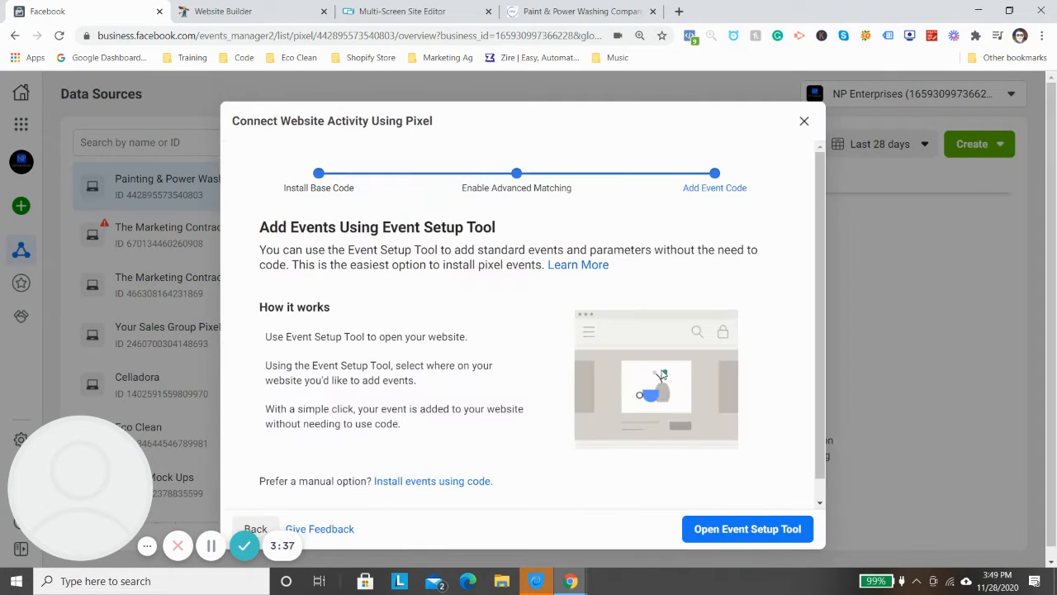
scroll(717, 503, down, 1)
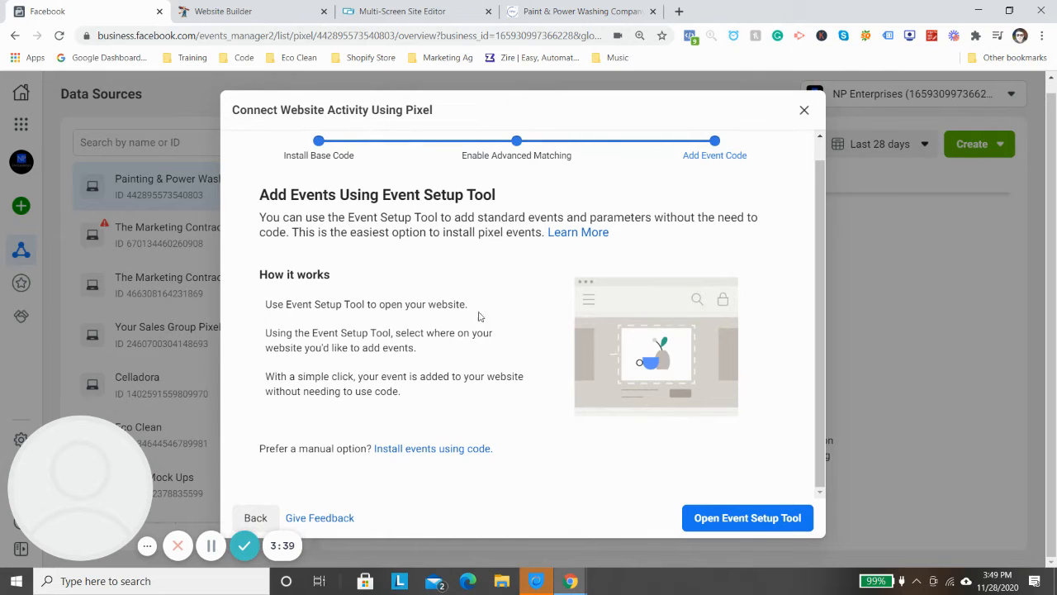
click(779, 516)
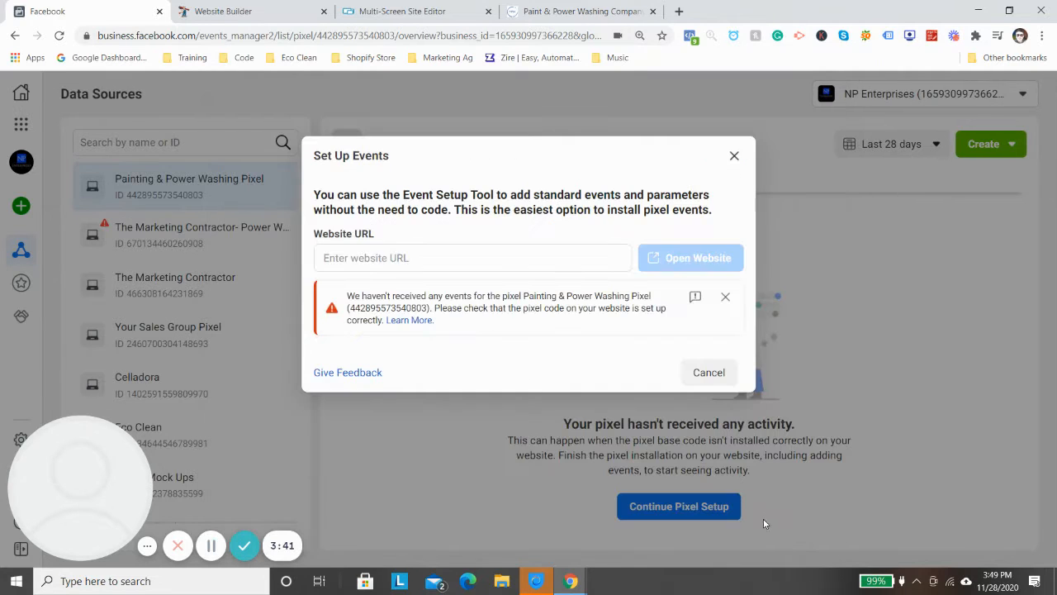
right_click(457, 263)
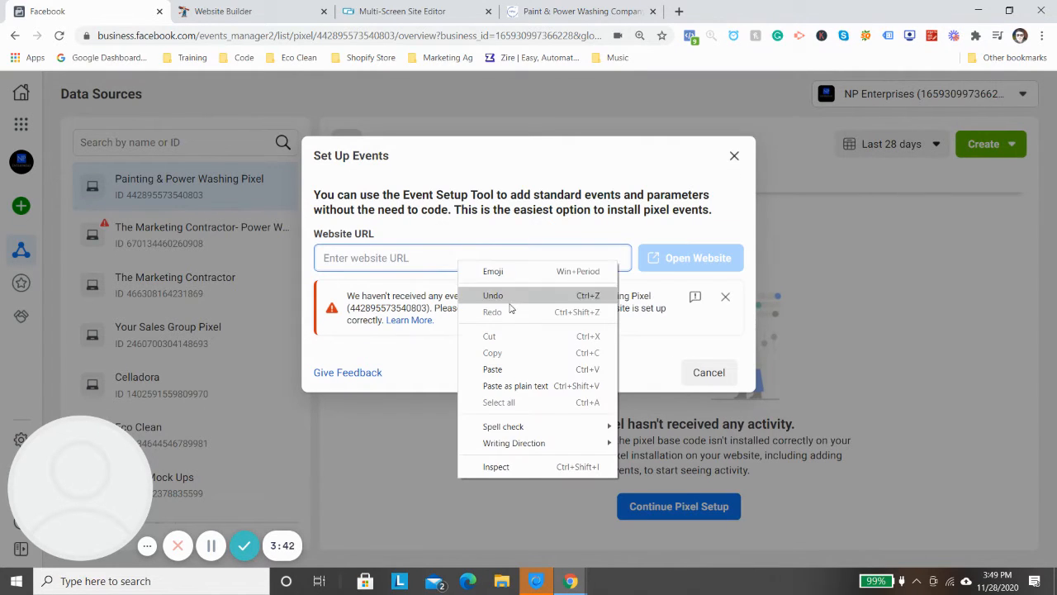
click(514, 385)
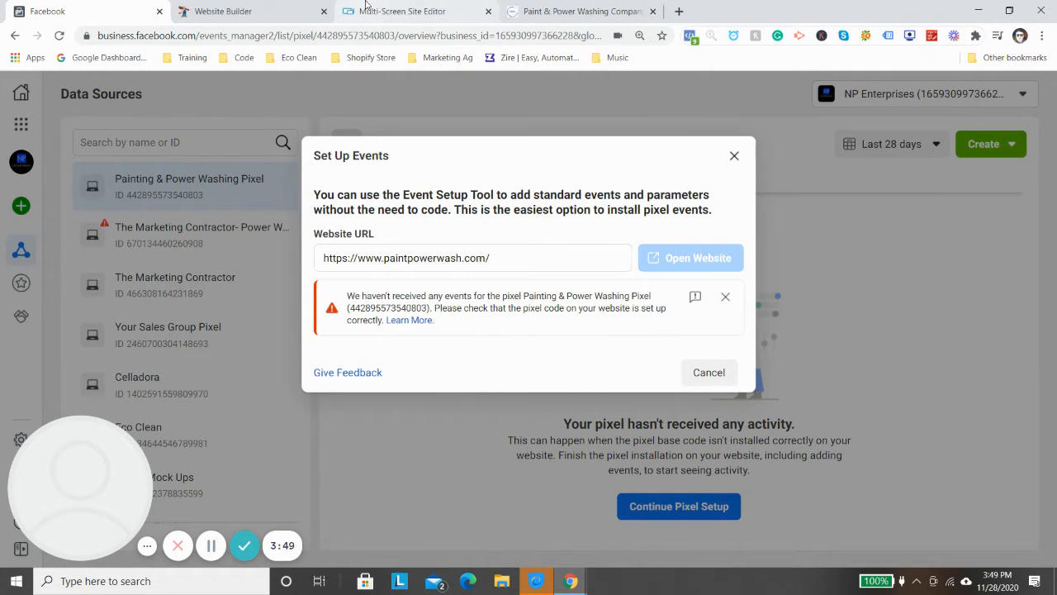
- Check the Facebook Pixel code in the site editor's Head HTML settings and close the site settings
click(479, 8)
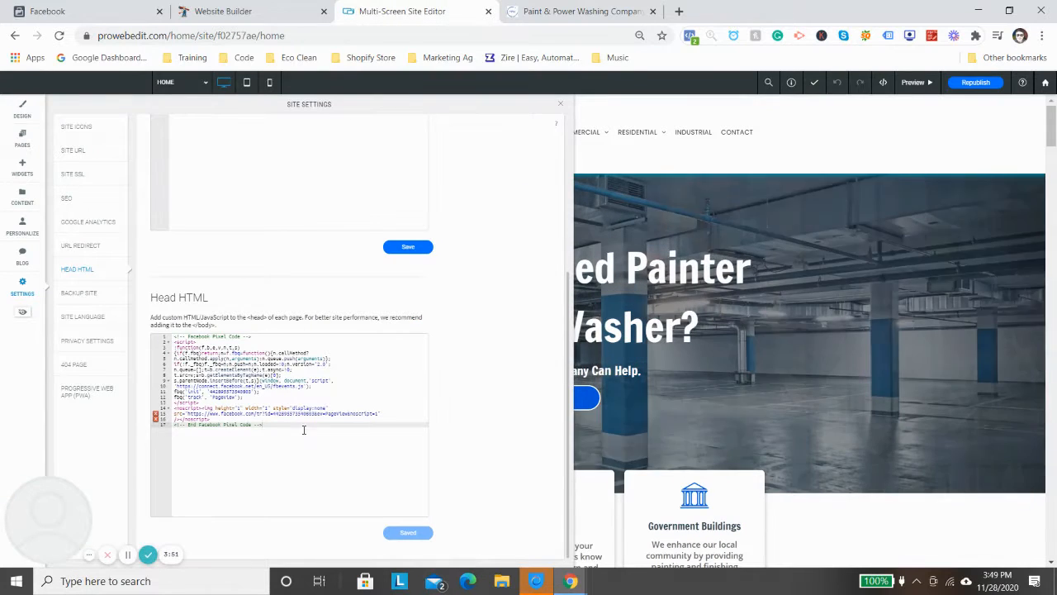
scroll(288, 381, up, 3)
scroll(285, 396, down, 3)
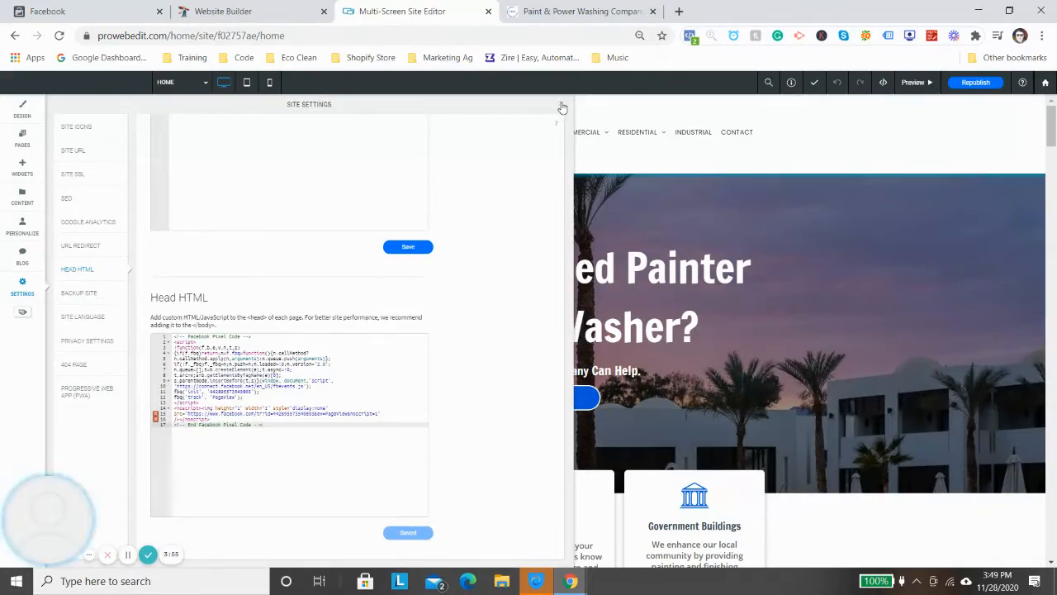
click(562, 109)
- Browse the home and About pages of the live paintpowerwash.com website
click(578, 11)
scroll(608, 206, down, 3)
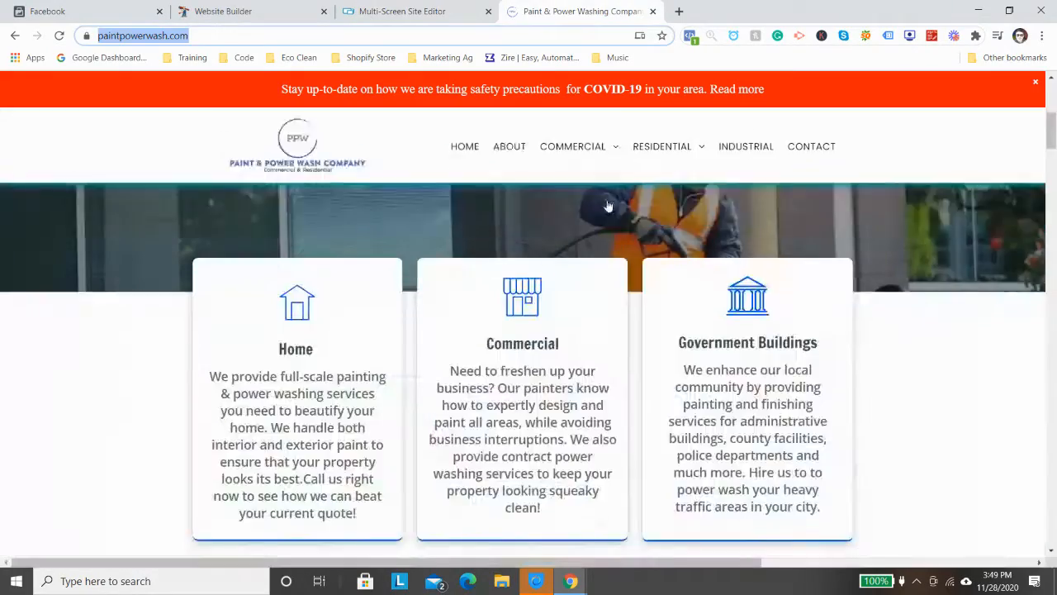
scroll(608, 206, down, 3)
scroll(557, 200, up, 7)
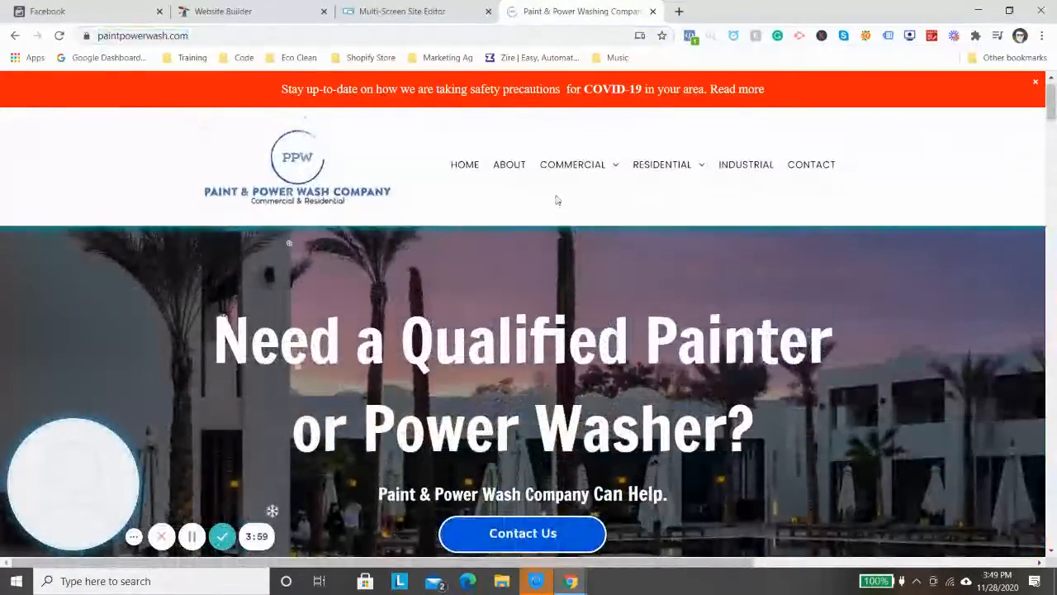
scroll(558, 385, down, 4)
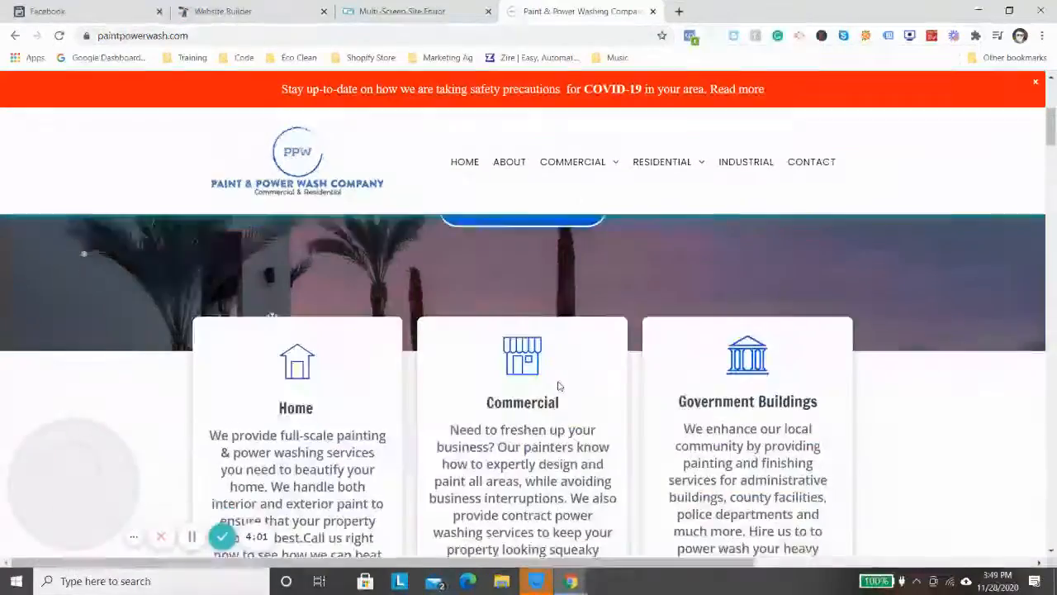
scroll(559, 386, down, 5)
click(522, 145)
mouse_move(578, 141)
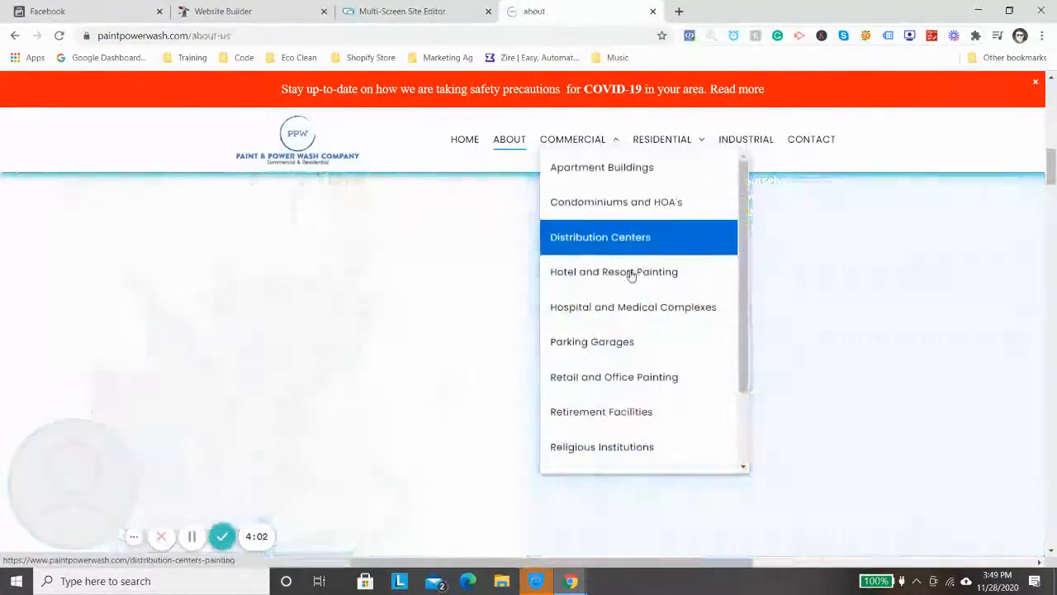
scroll(691, 260, down, 10)
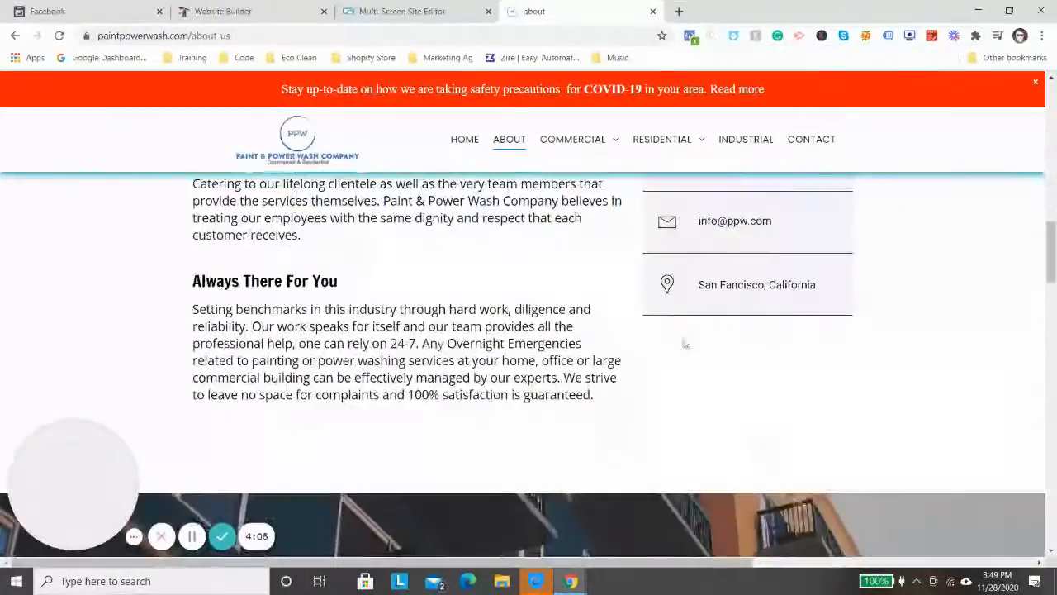
- Return to Facebook's Set Up Events dialog, dismiss the warning, edit the website URL's https prefix and open the website
key(ctrl+shift+Tab)
key(ctrl+shift+Tab)
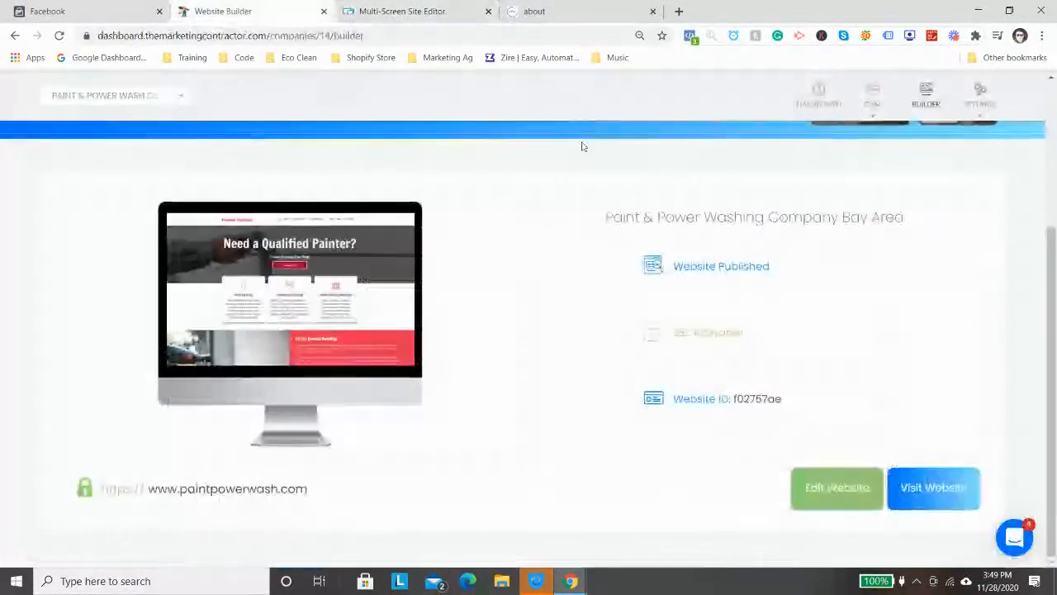
key(ctrl+shift+Tab)
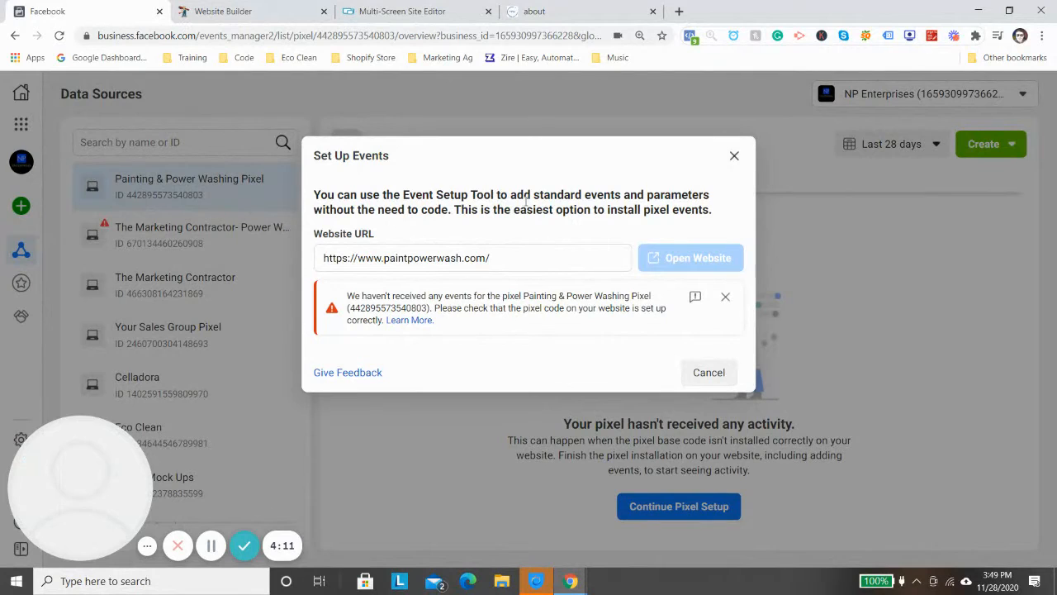
click(725, 298)
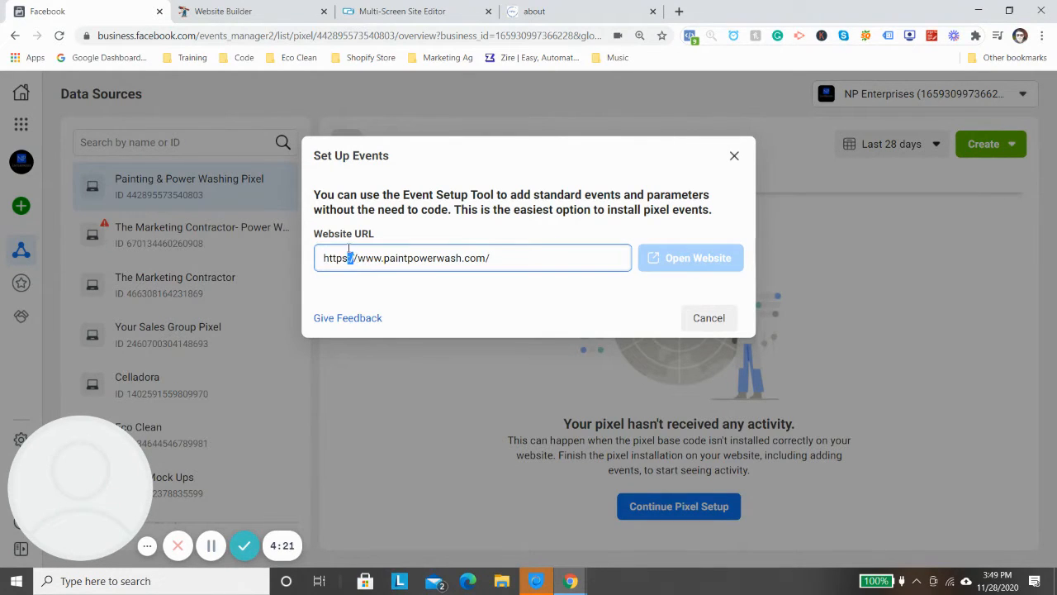
key(BackSpace)
key(Return)
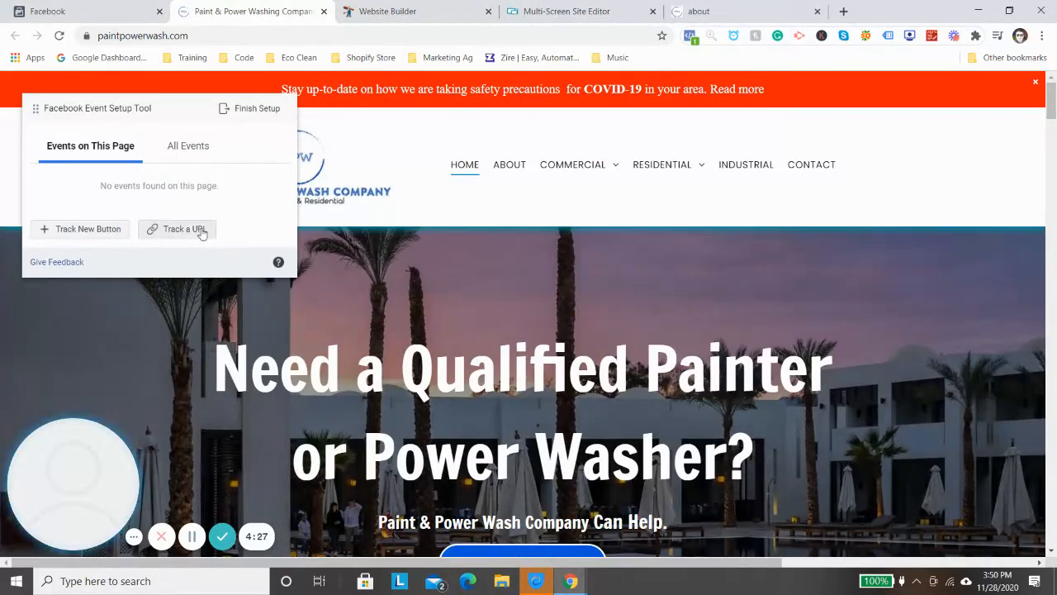
- Track the home page's Contact Us button as a new event and open its list of event types
scroll(257, 227, down, 2)
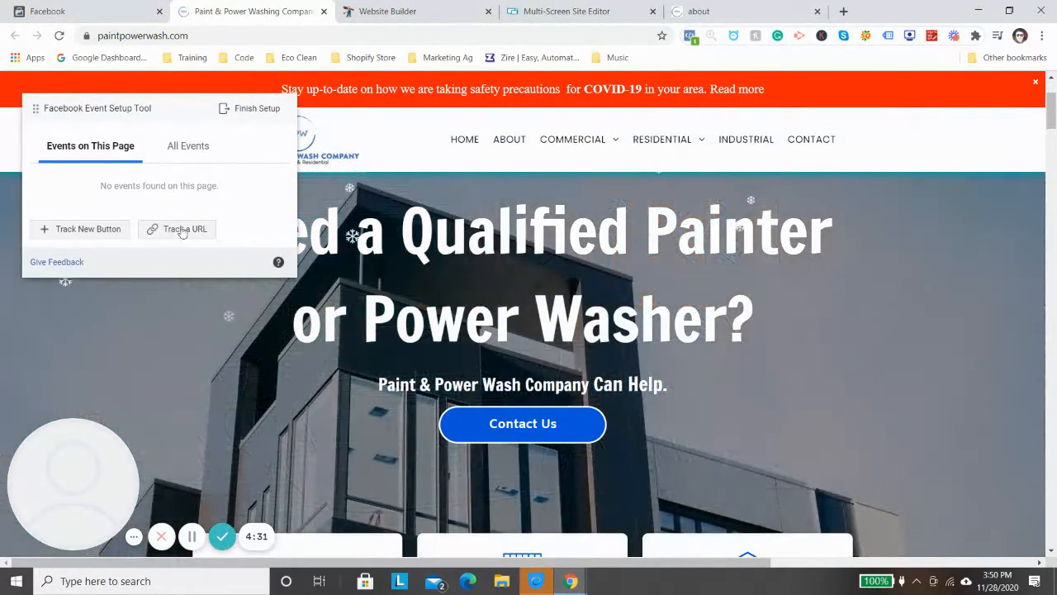
click(112, 238)
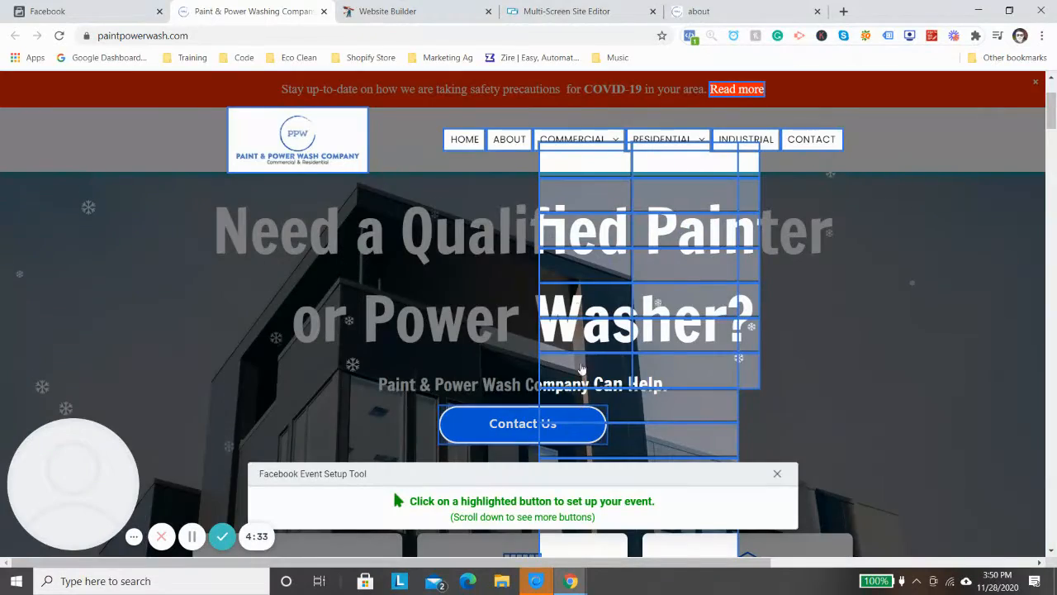
click(523, 423)
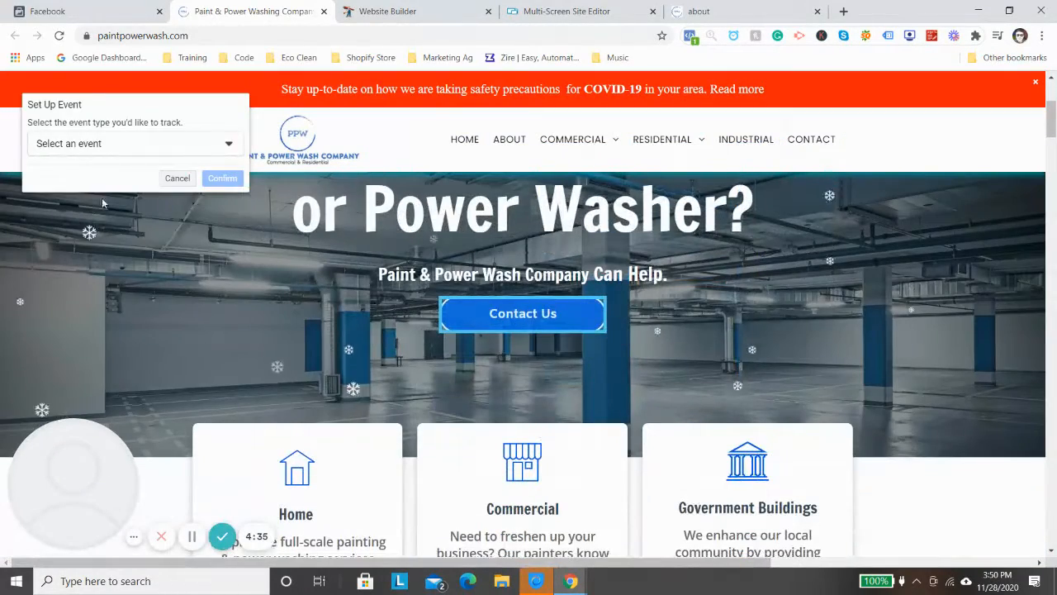
click(89, 145)
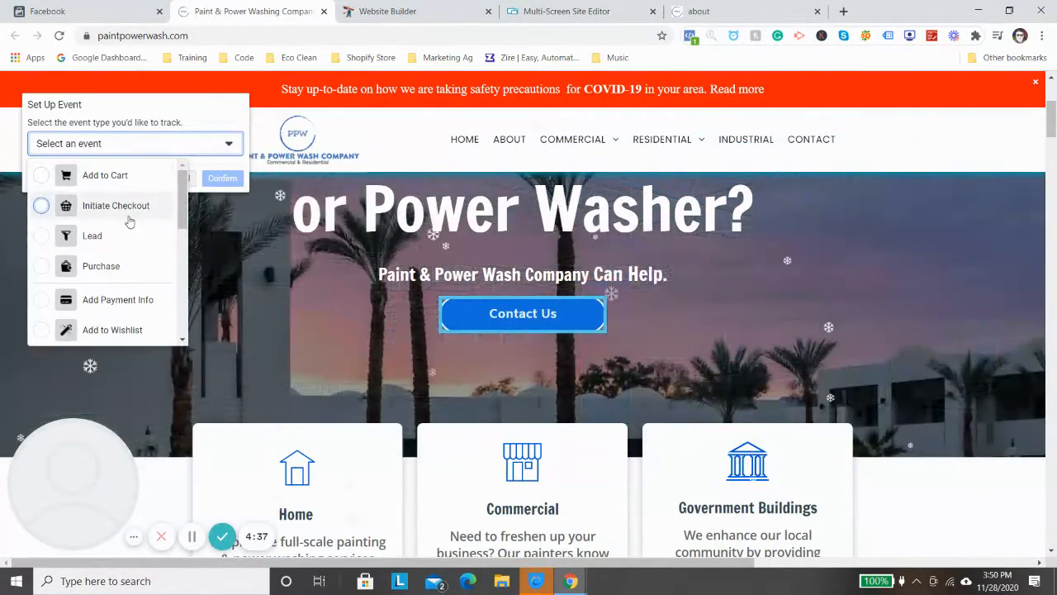
- Examine the available event types and look through the home page and its navigation for elements worth tracking
scroll(142, 226, down, 4)
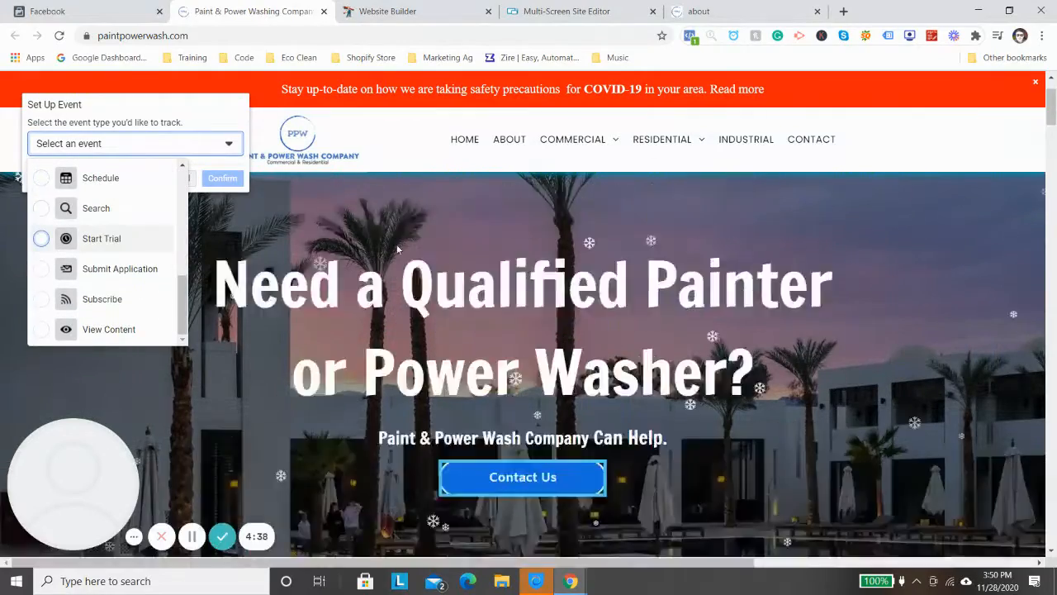
scroll(475, 280, down, 1)
scroll(475, 280, down, 15)
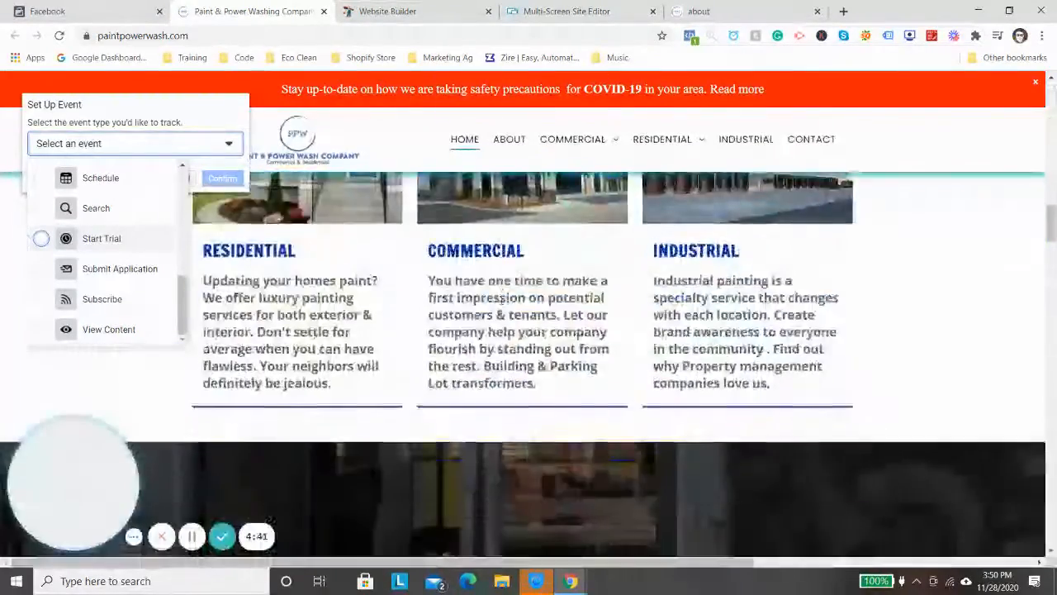
scroll(503, 304, down, 8)
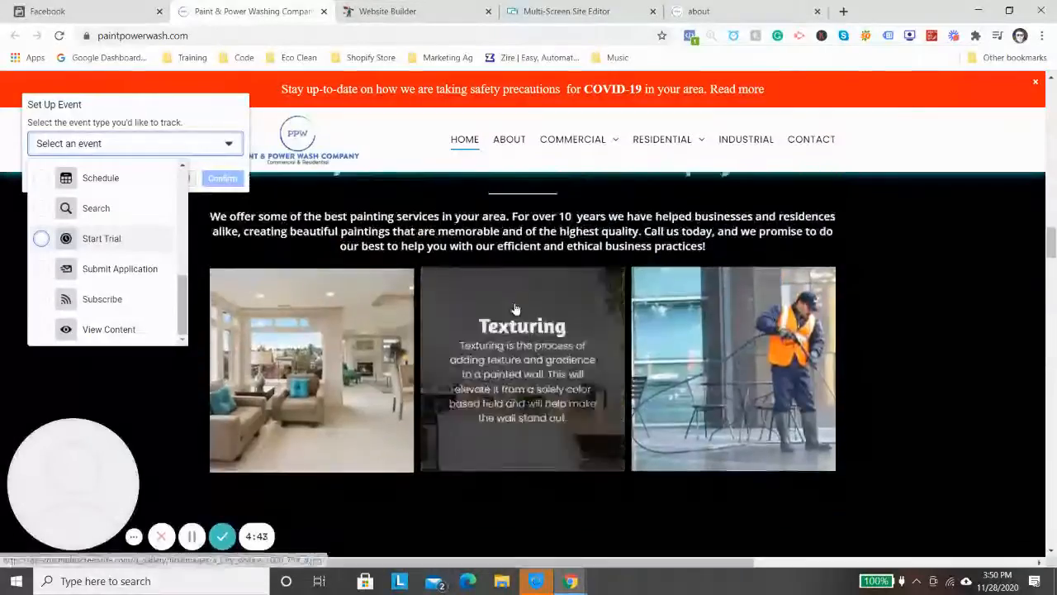
scroll(520, 312, down, 12)
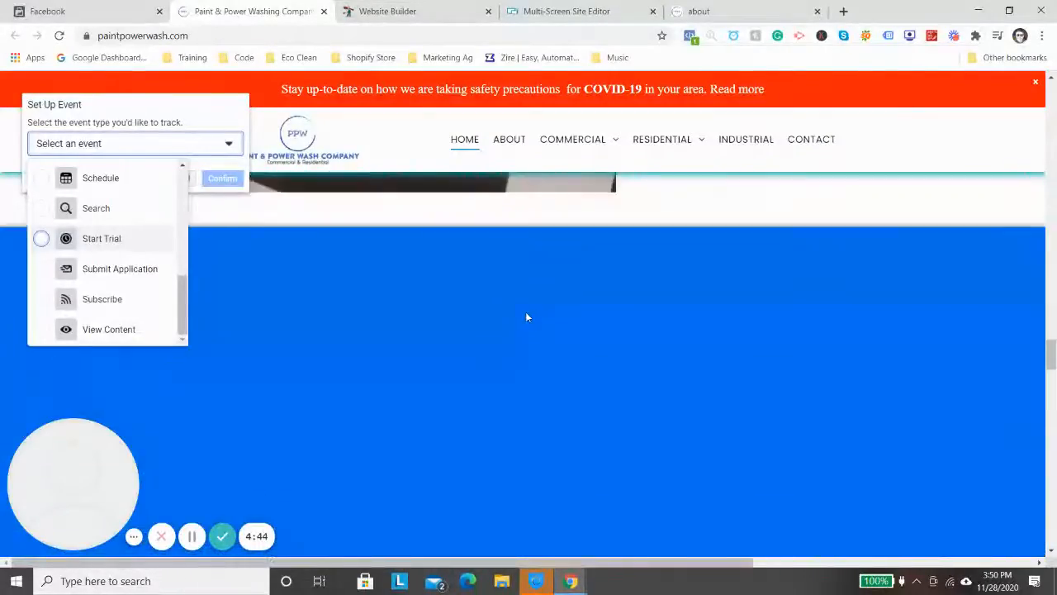
scroll(527, 318, down, 11)
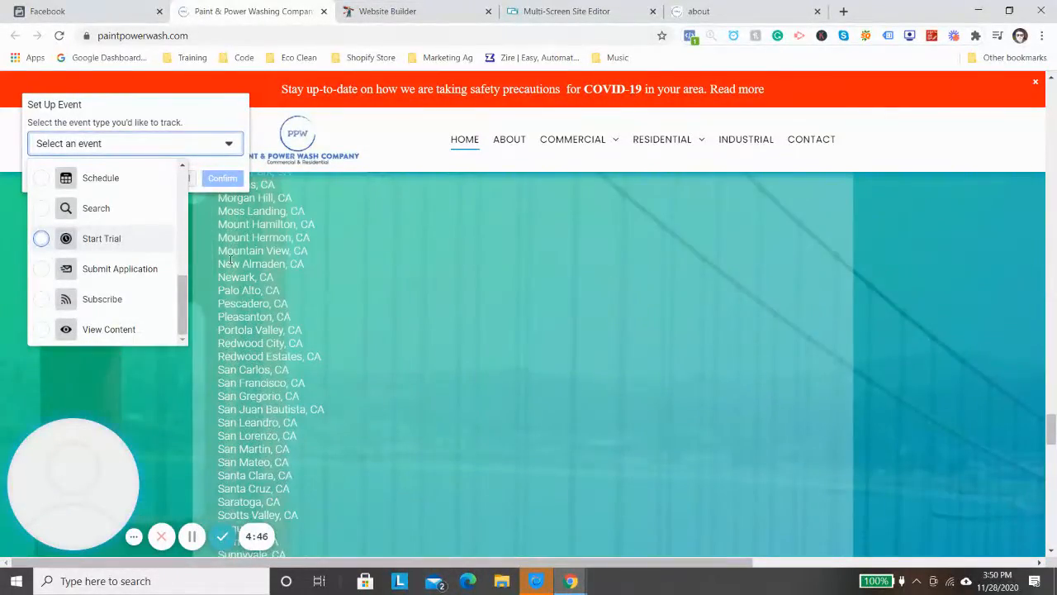
scroll(419, 332, up, 4)
scroll(185, 271, up, 1)
scroll(489, 288, up, 6)
scroll(182, 273, up, 3)
scroll(195, 274, up, 8)
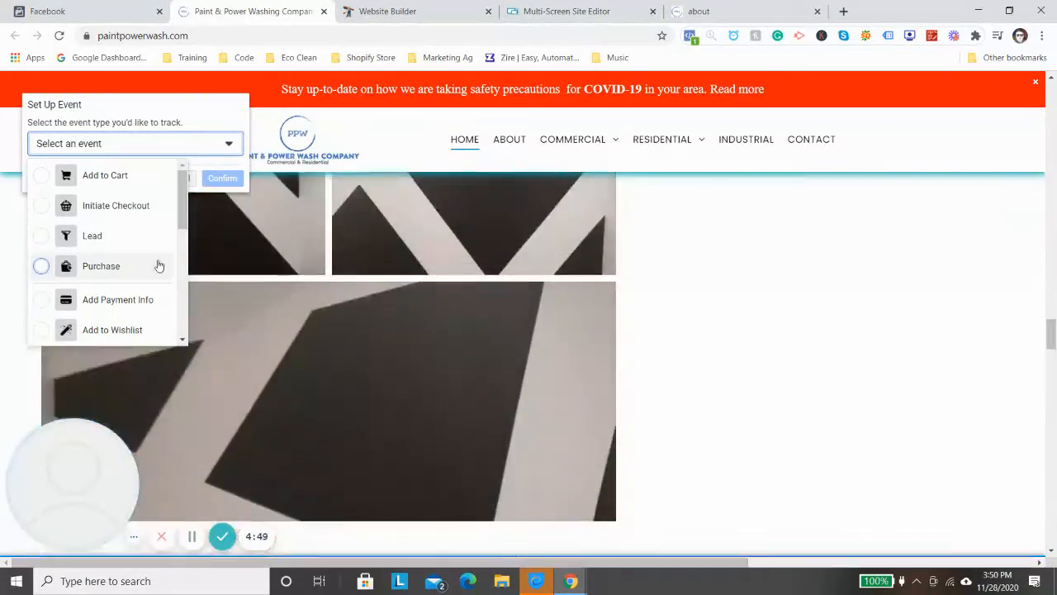
scroll(452, 322, up, 5)
scroll(452, 322, up, 10)
scroll(349, 299, down, 10)
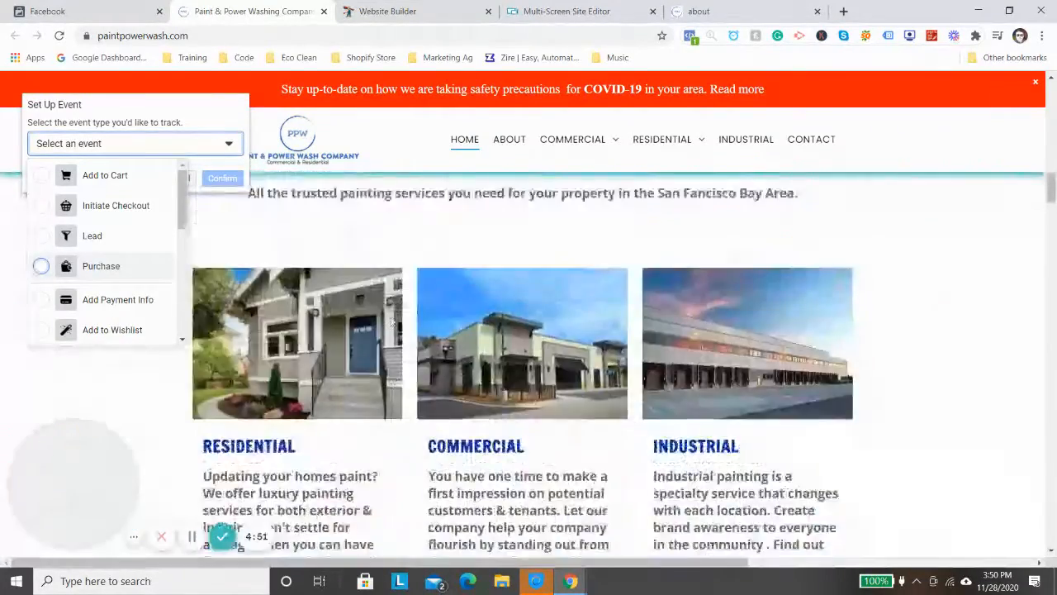
scroll(587, 300, up, 8)
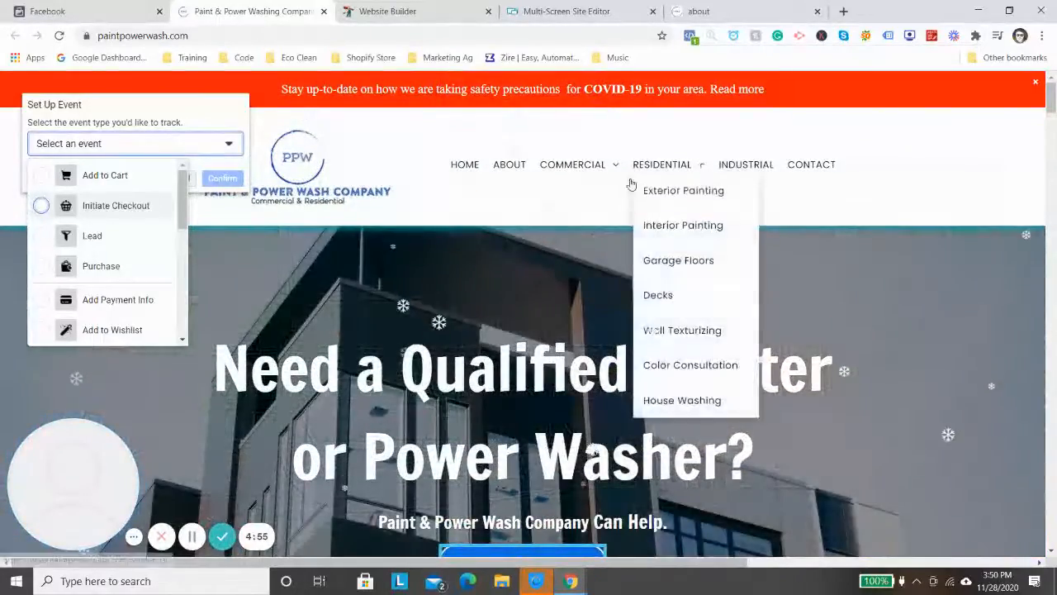
mouse_move(573, 164)
scroll(570, 248, down, 3)
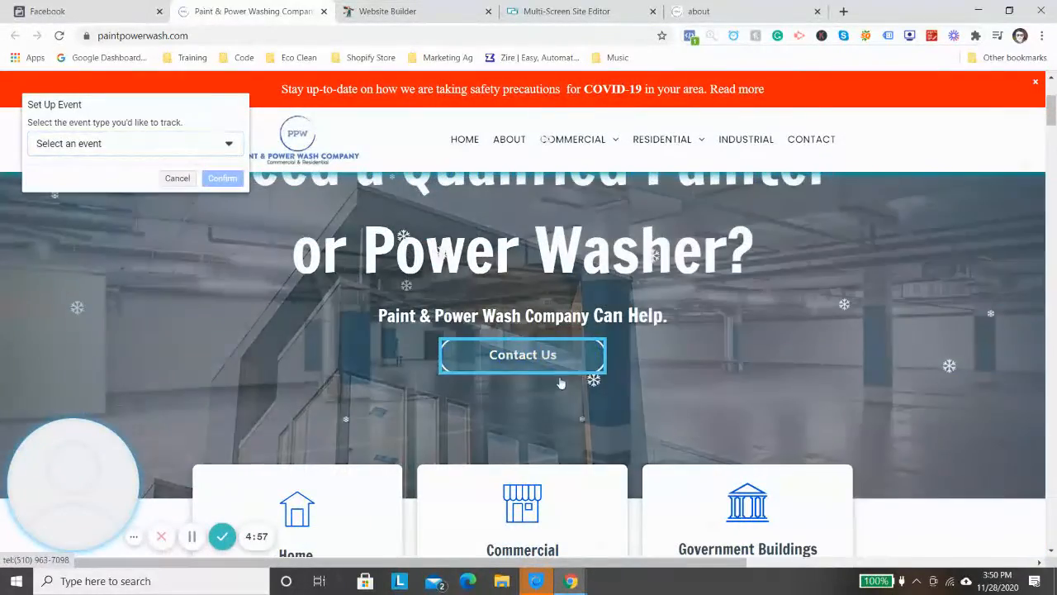
- Assign the Contact event type to the home page's Contact Us button and confirm the event
click(560, 383)
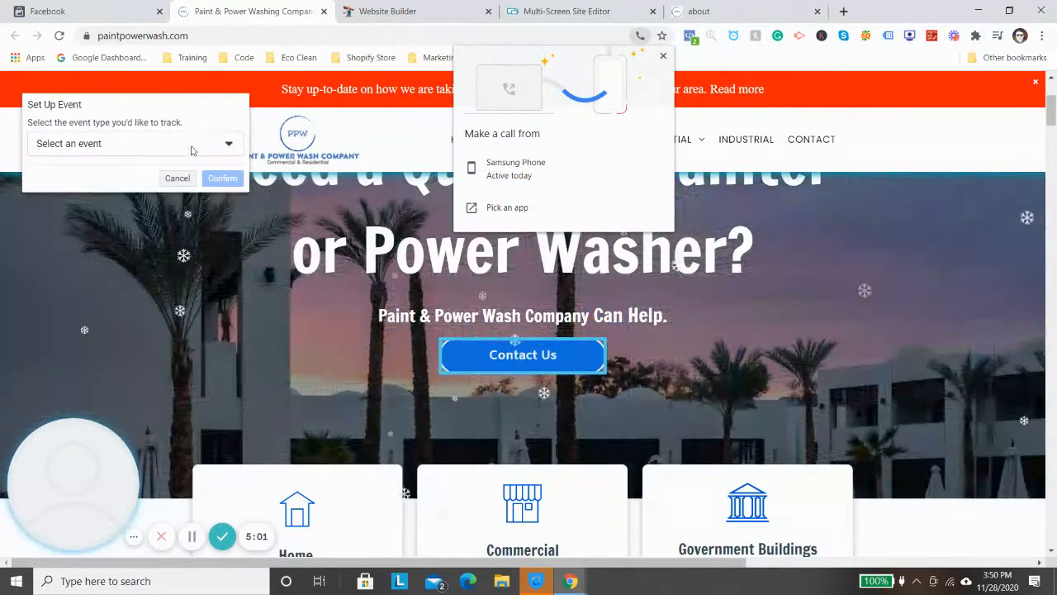
click(189, 145)
scroll(132, 247, down, 5)
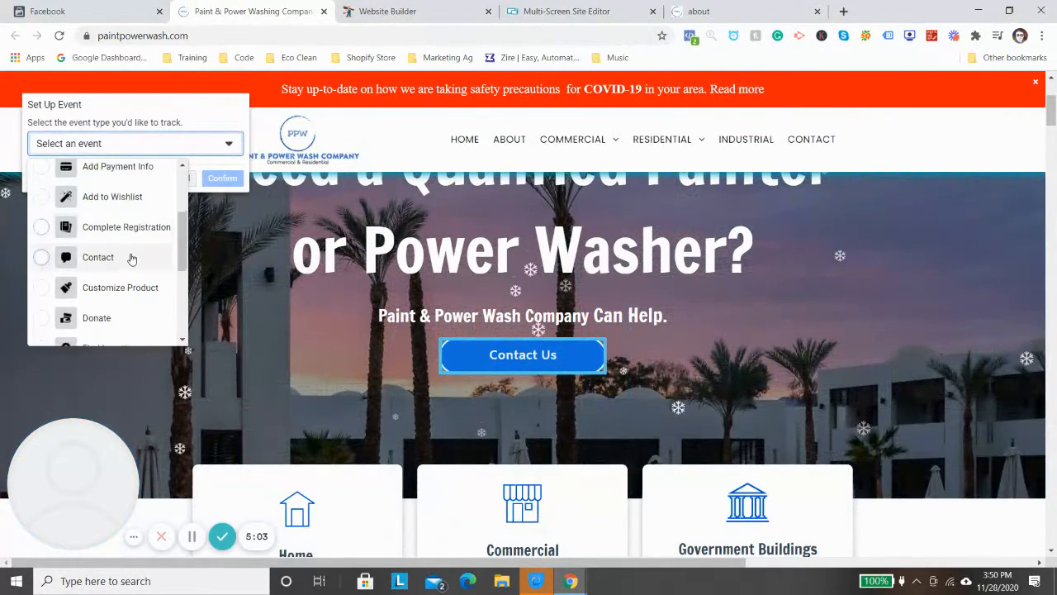
scroll(132, 281, down, 1)
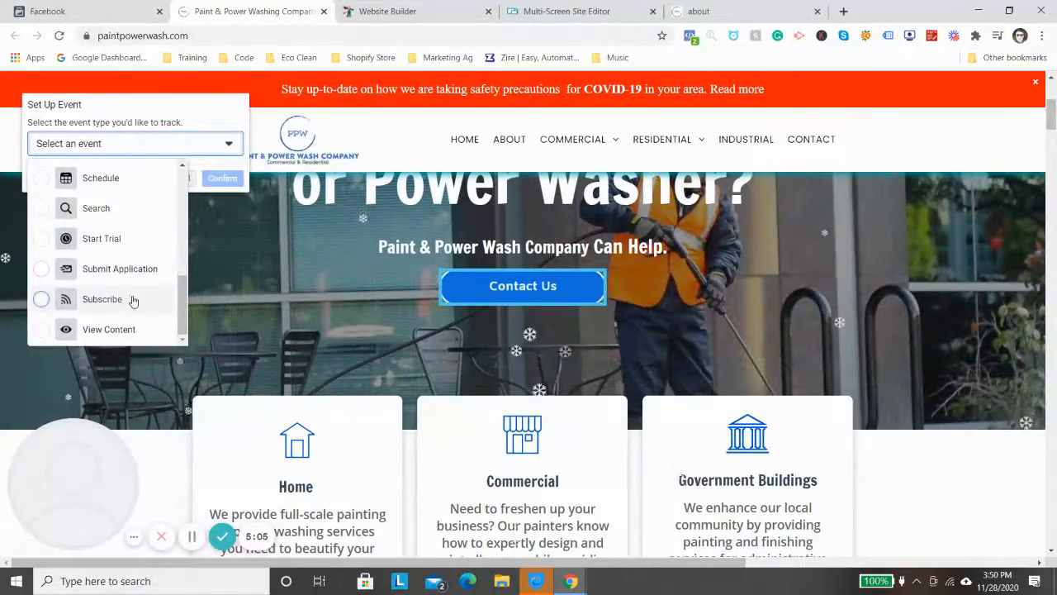
scroll(134, 300, up, 3)
scroll(136, 294, up, 5)
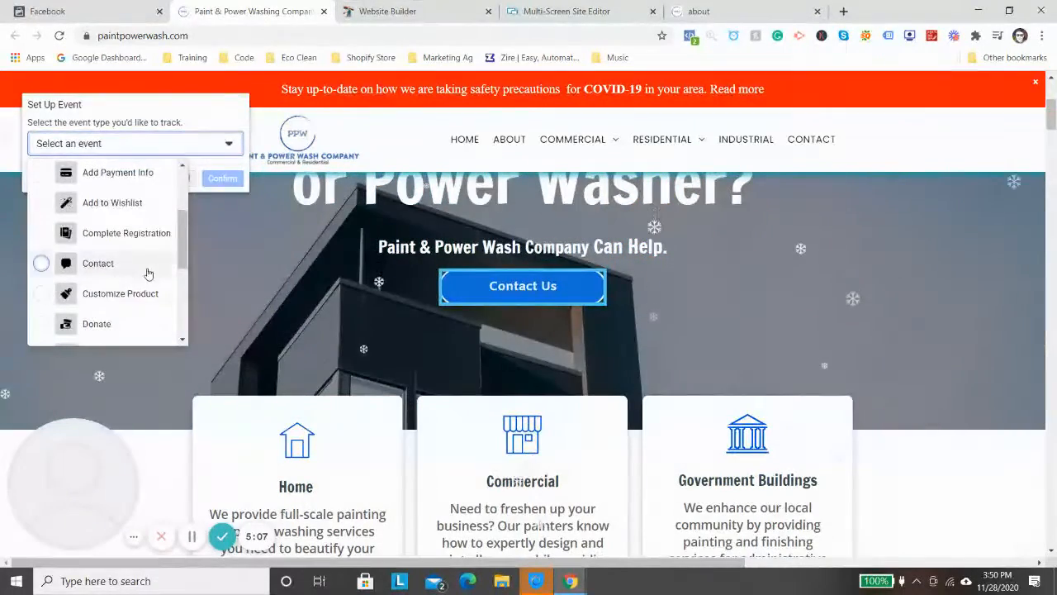
scroll(152, 256, up, 4)
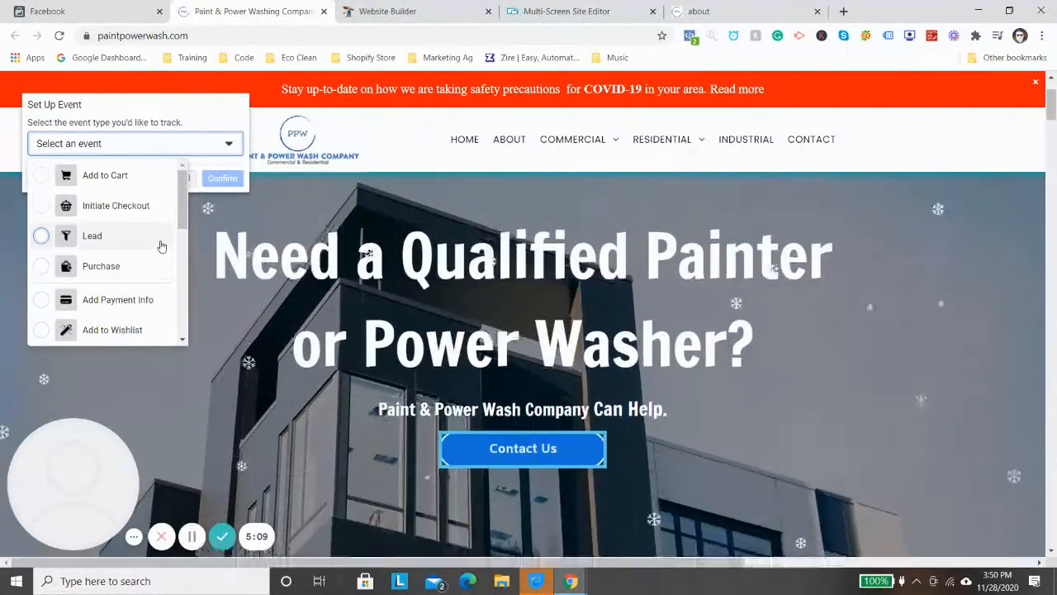
scroll(149, 239, down, 4)
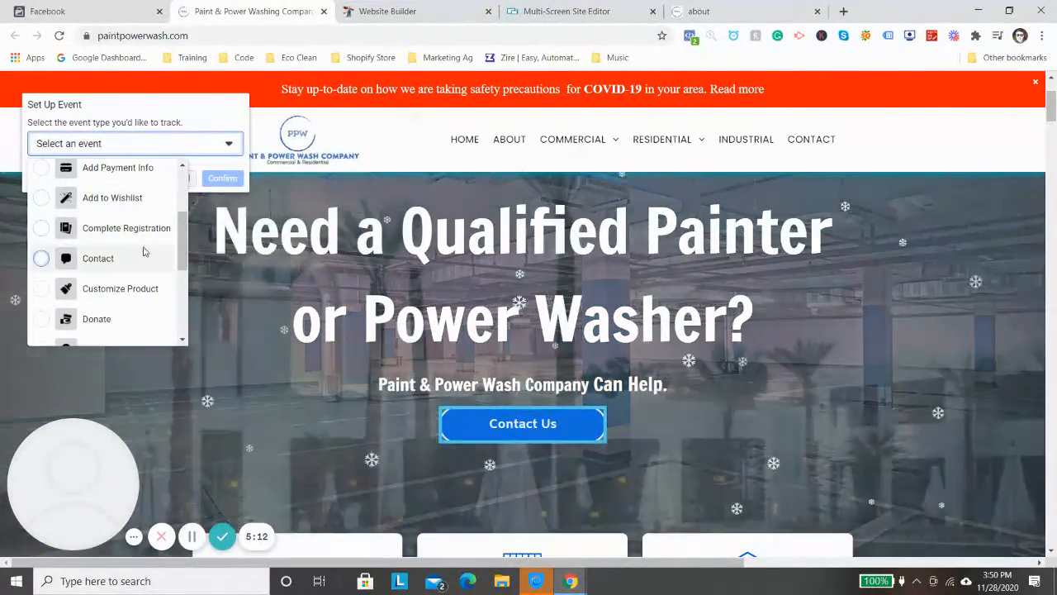
click(144, 253)
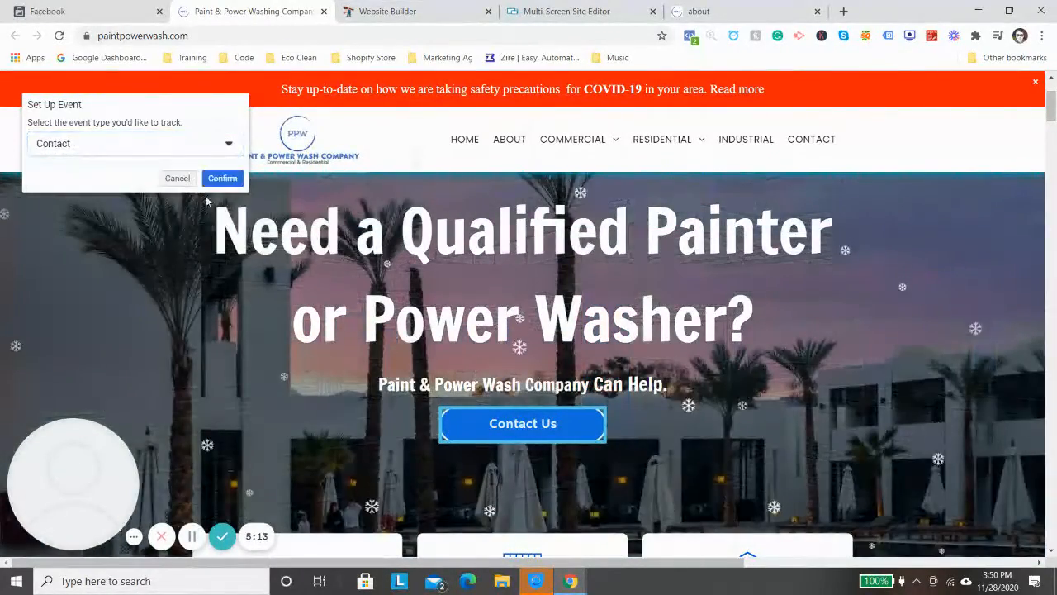
click(222, 177)
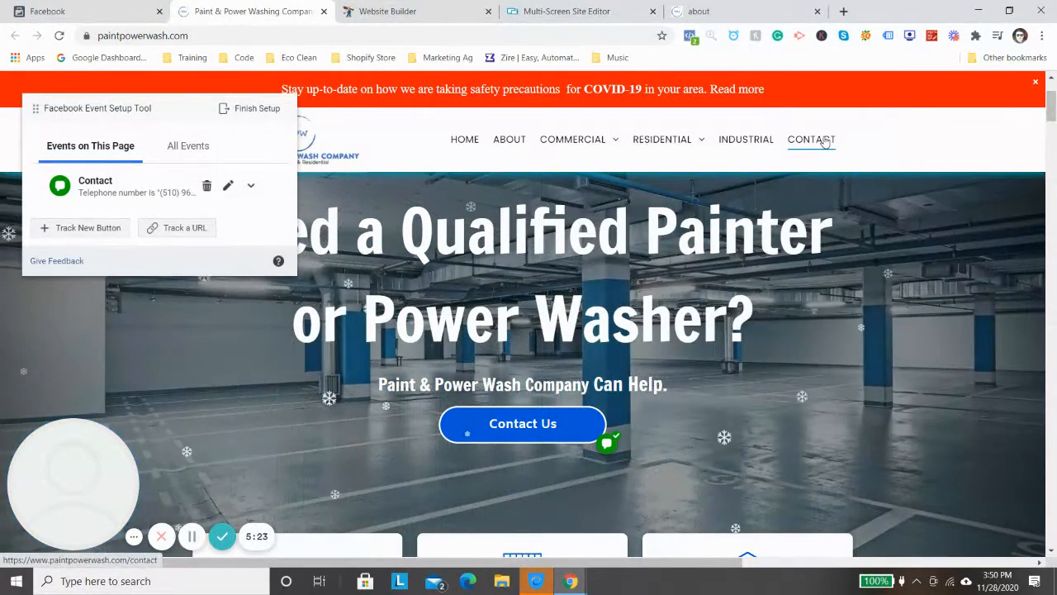
- Go to the website's Contact page and track the form's Submit button as a Lead event, keeping USD as the currency
click(814, 138)
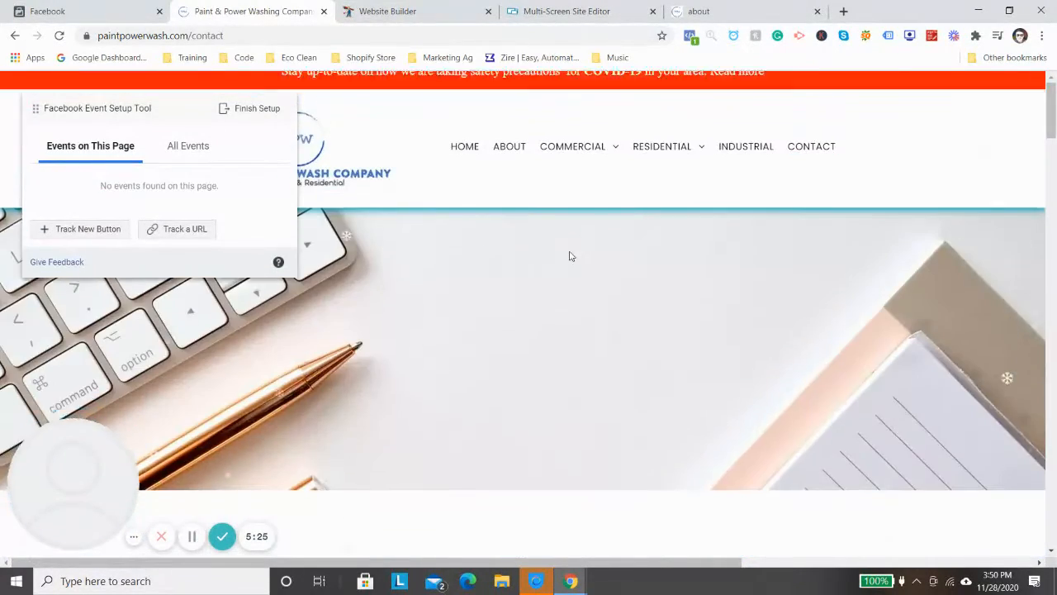
scroll(584, 279, down, 5)
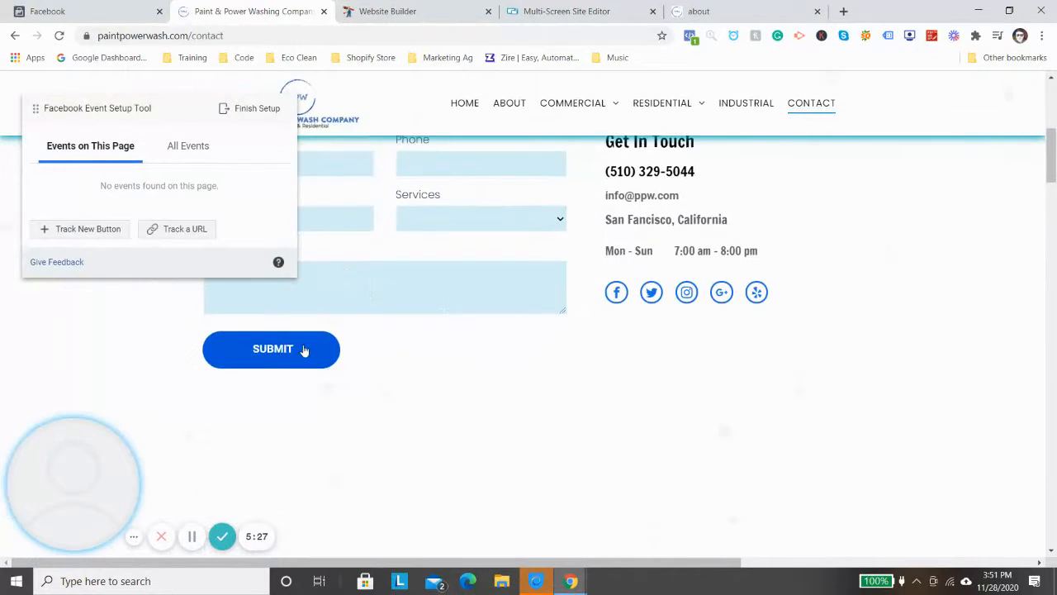
click(113, 233)
click(261, 364)
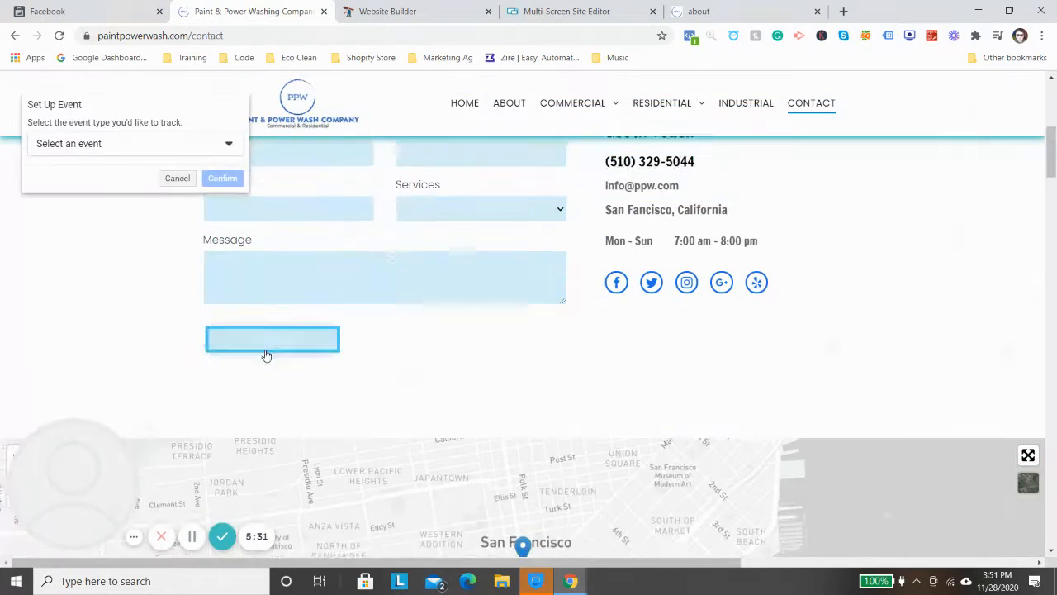
click(132, 154)
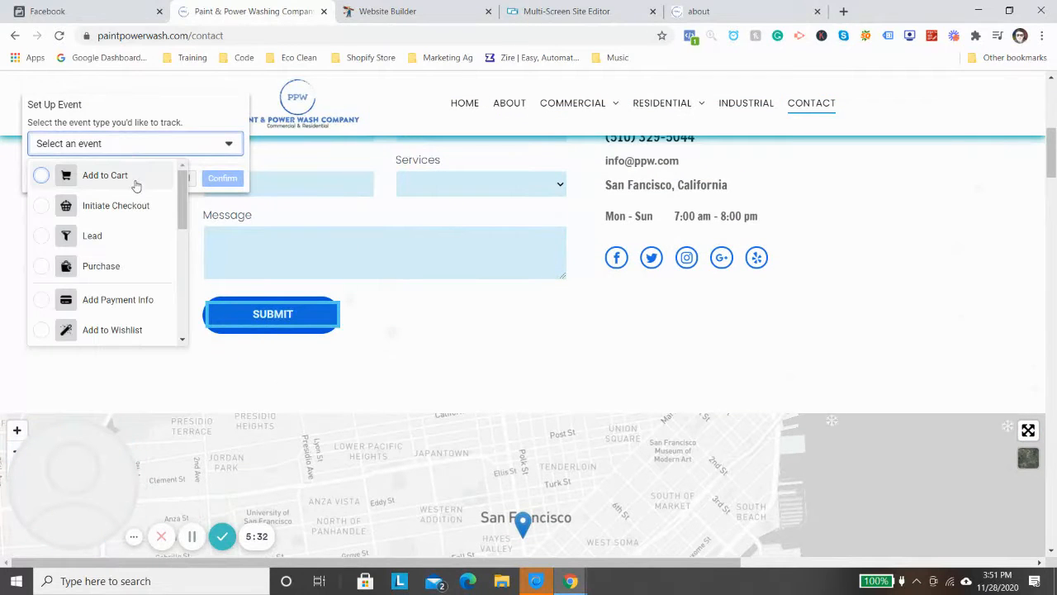
click(130, 235)
scroll(197, 314, down, 1)
scroll(352, 244, up, 3)
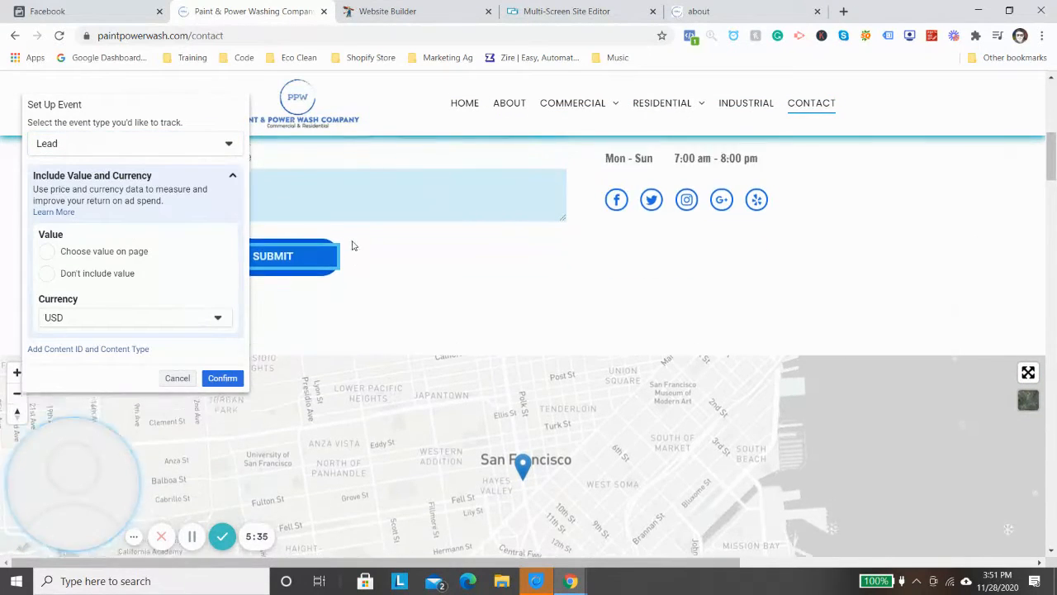
scroll(328, 267, down, 1)
scroll(213, 359, down, 3)
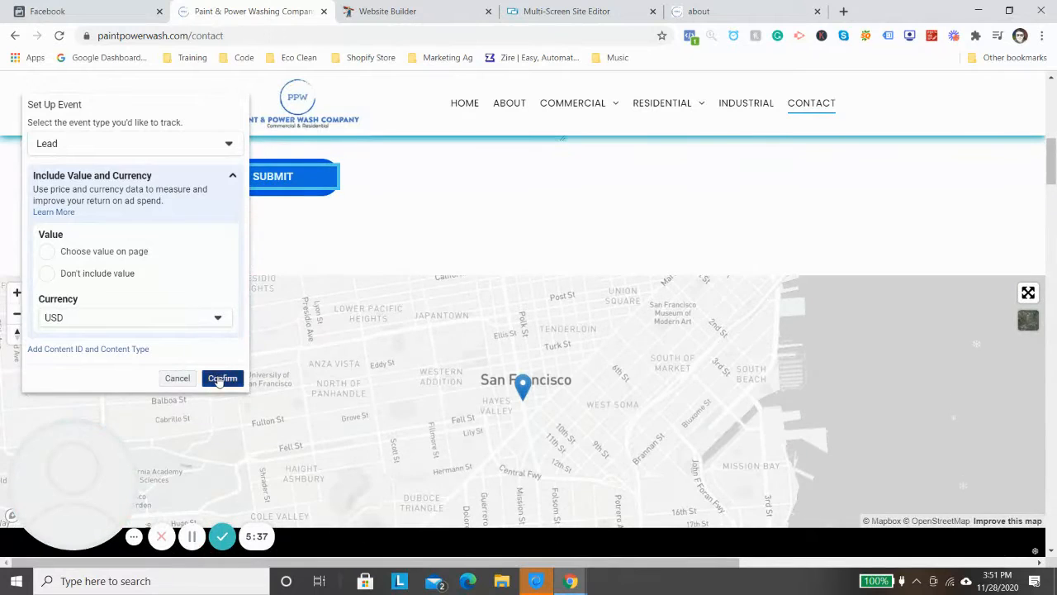
click(221, 378)
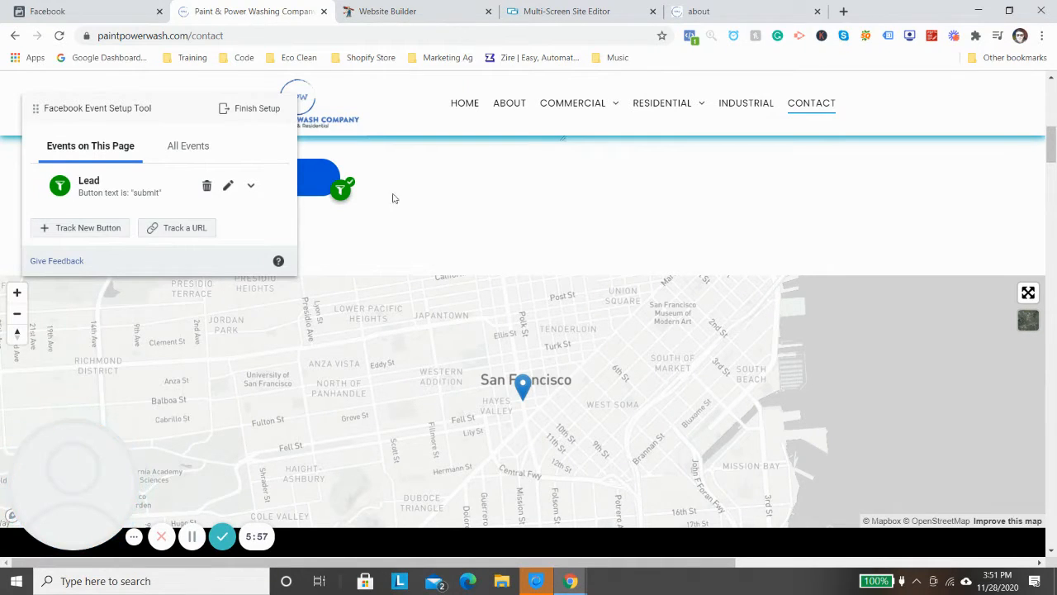
- Finish the event setup, answer Yes to whether the Event Setup Tool was helpful, submit the feedback and close the survey
scroll(405, 198, up, 10)
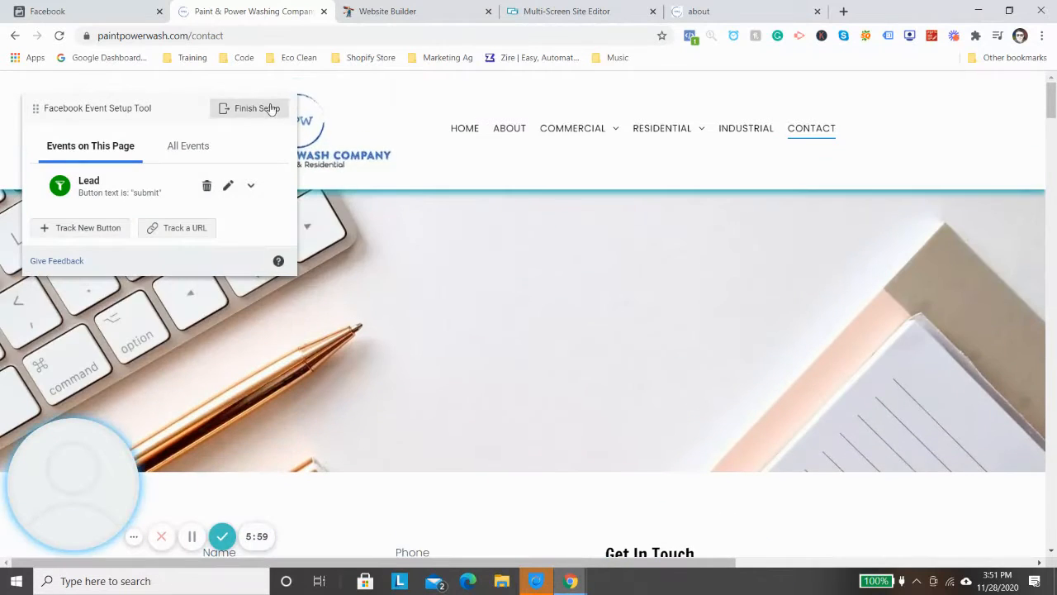
click(256, 108)
click(692, 475)
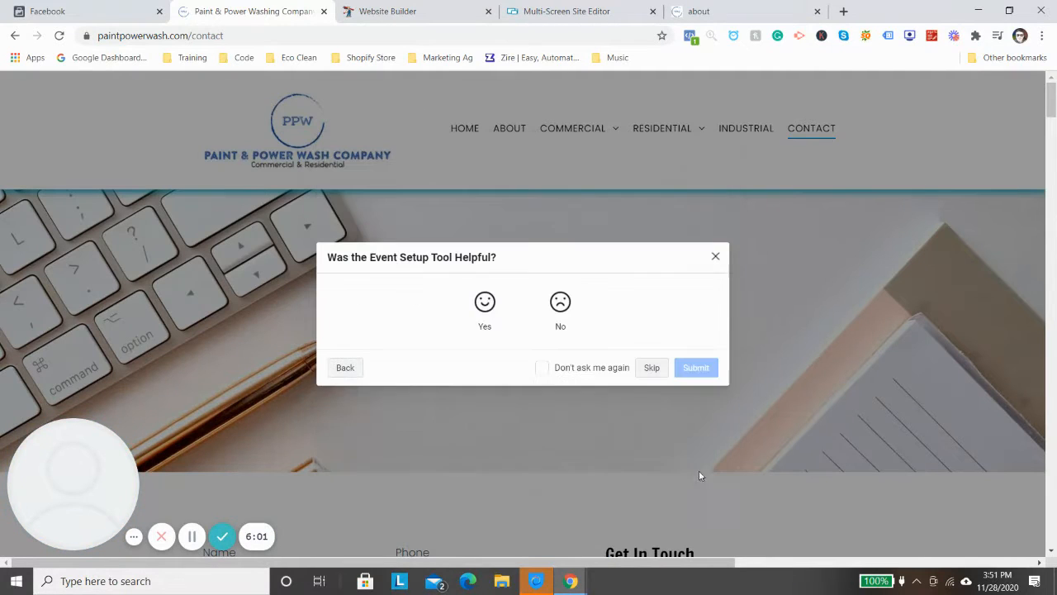
click(486, 305)
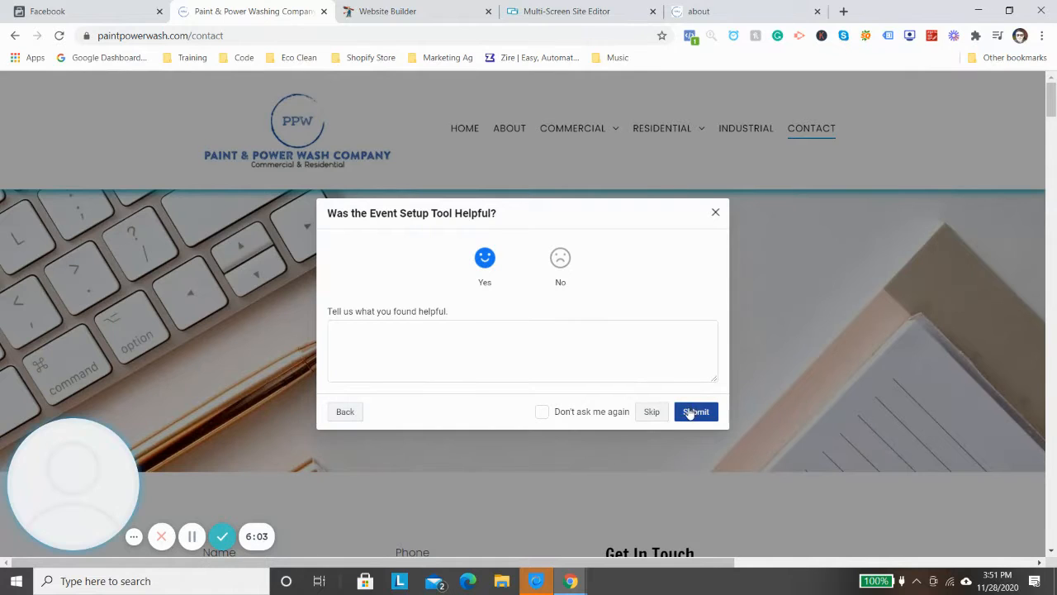
click(693, 413)
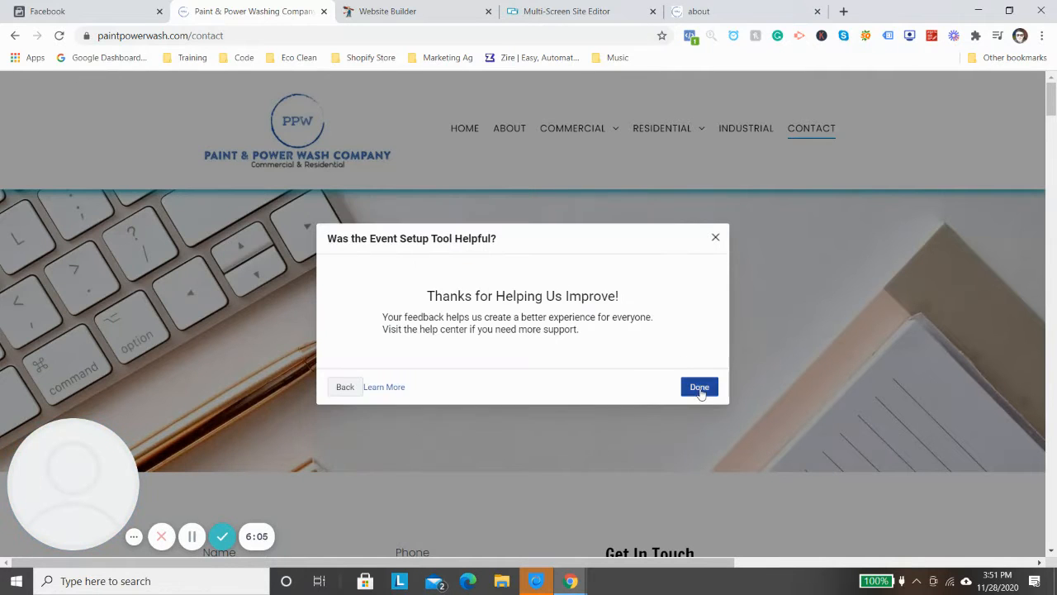
click(699, 388)
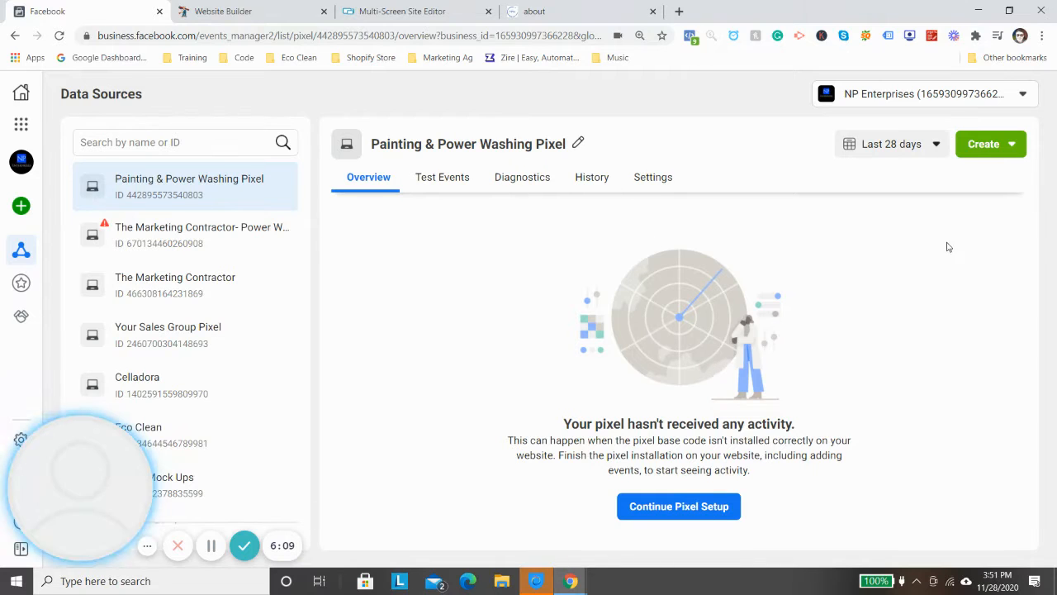
- Try to create a custom audience from the Painting & Power Washing Pixel and dismiss the ad account dialog
click(982, 144)
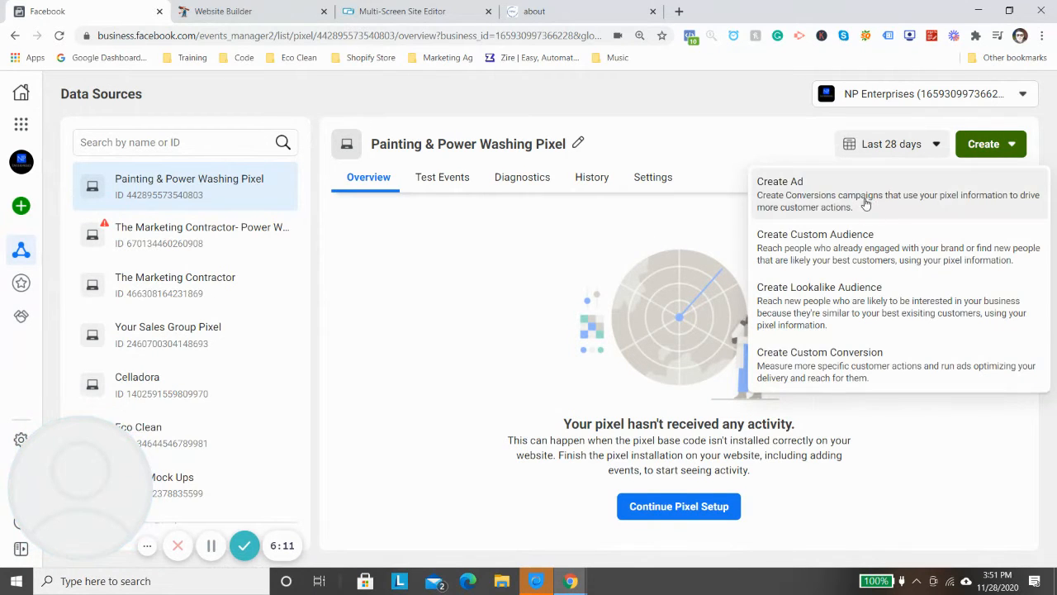
click(859, 254)
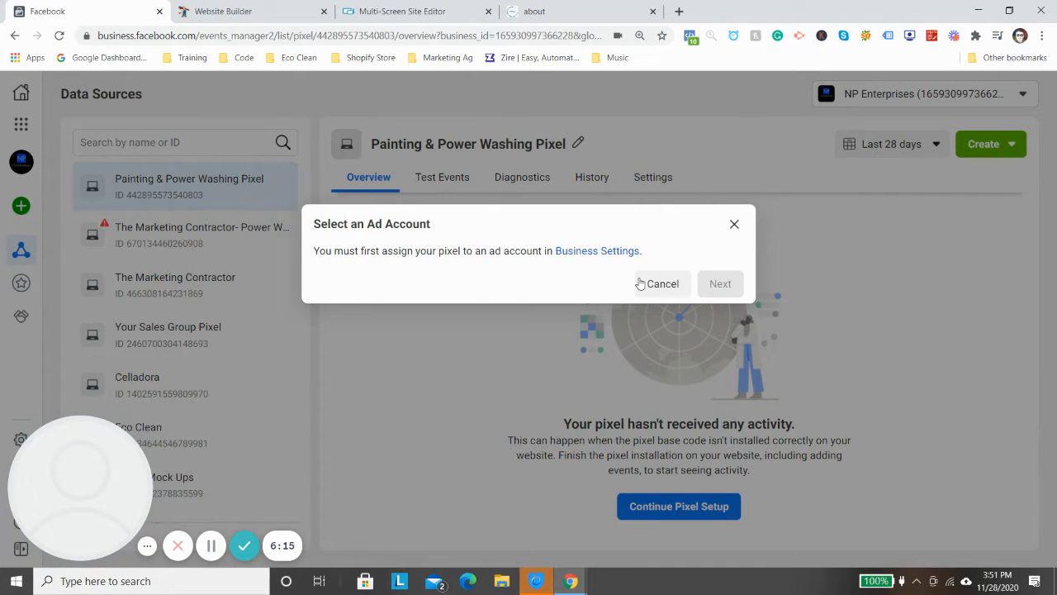
click(734, 225)
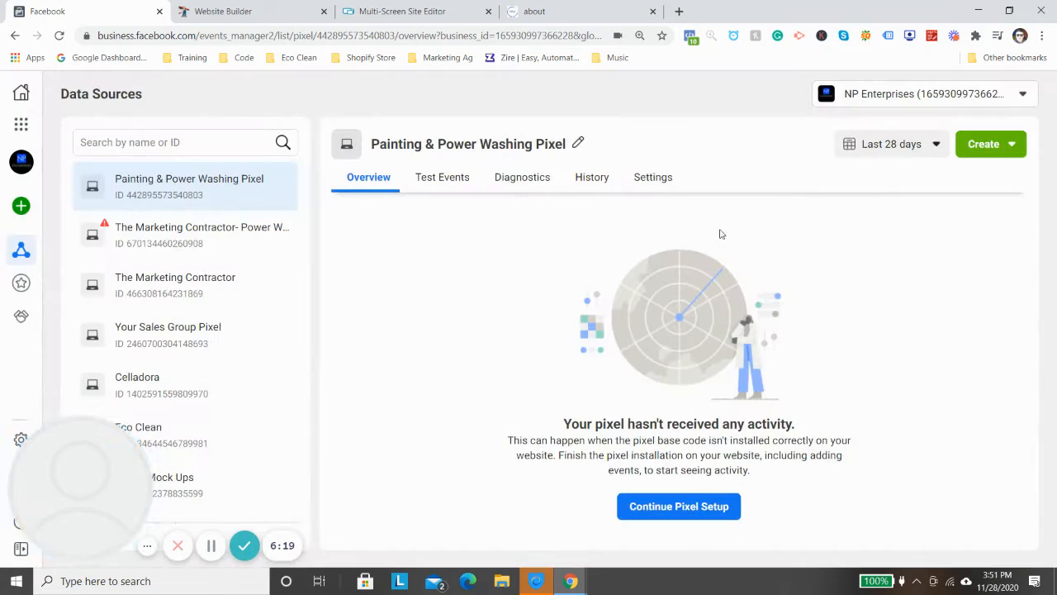
- Continue the pixel setup through the base code and advanced matching stages, review the Add Event Code stage and close the dialog
click(685, 506)
click(352, 385)
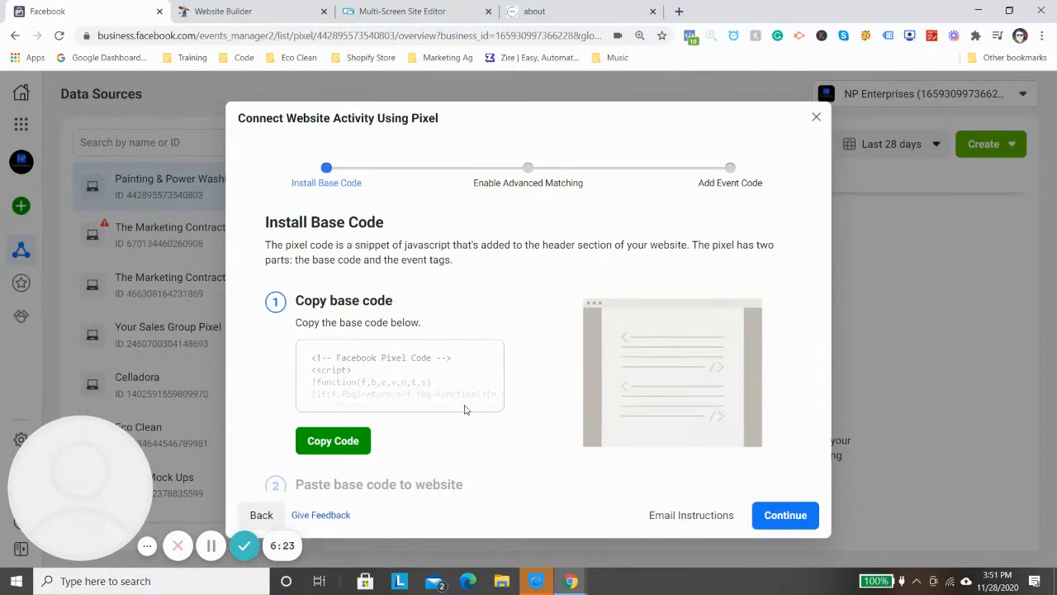
click(785, 515)
click(785, 515)
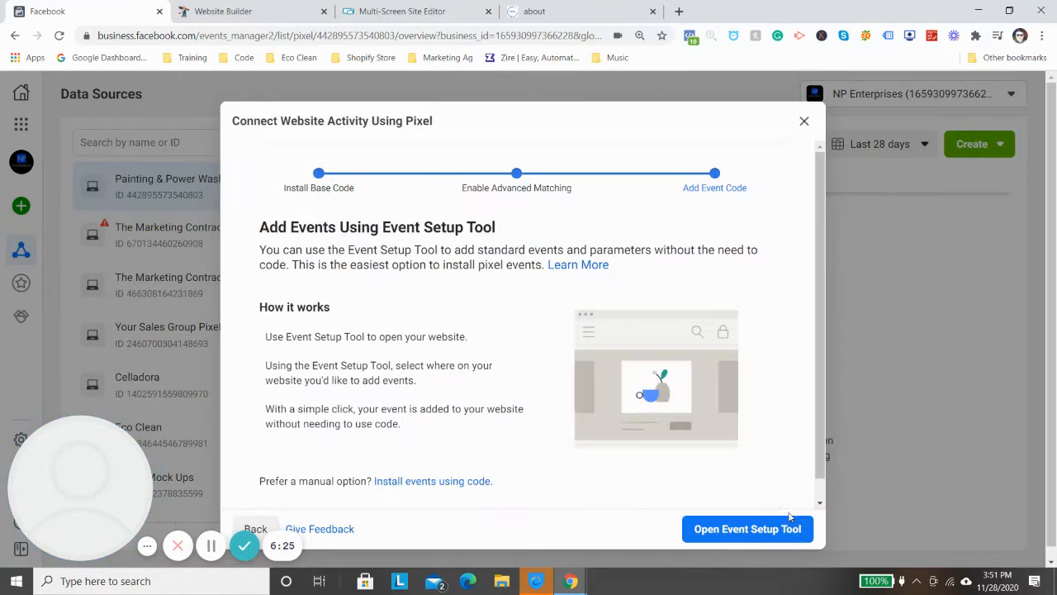
scroll(475, 463, down, 1)
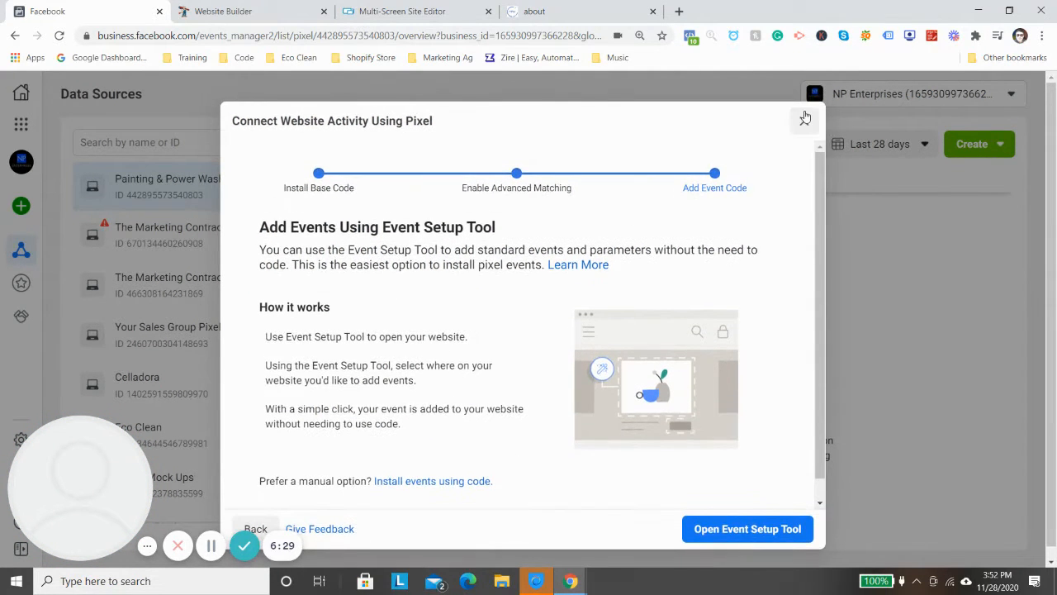
click(803, 111)
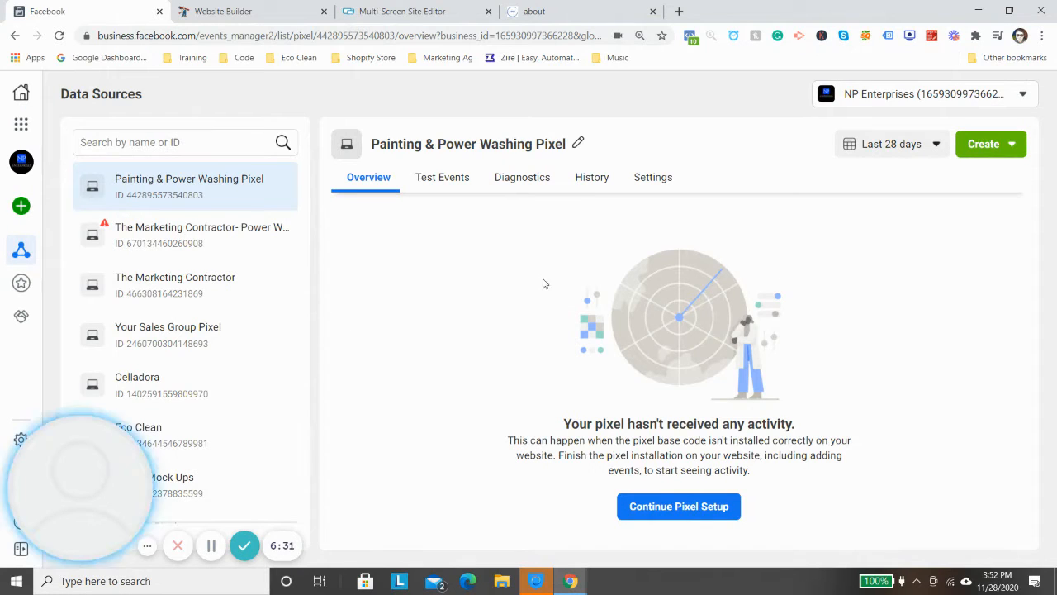
drag(161, 474, 1042, 336)
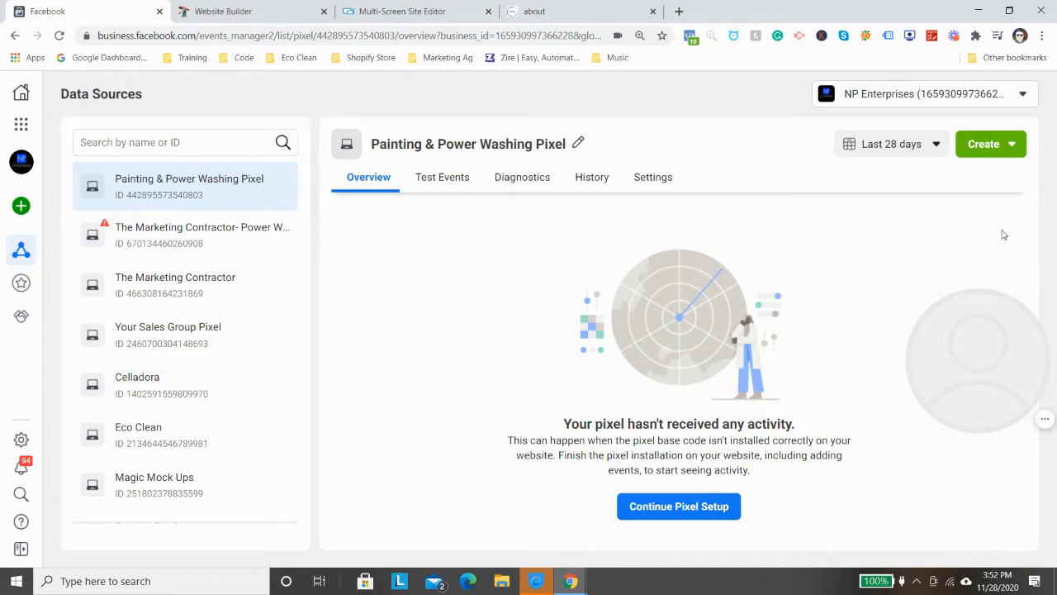
click(1012, 152)
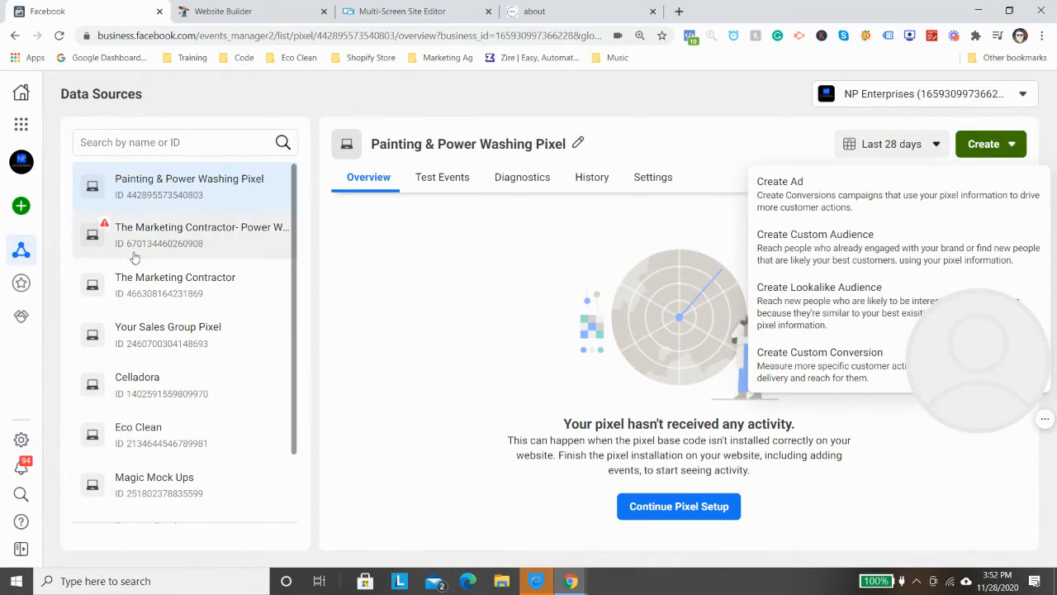
click(163, 192)
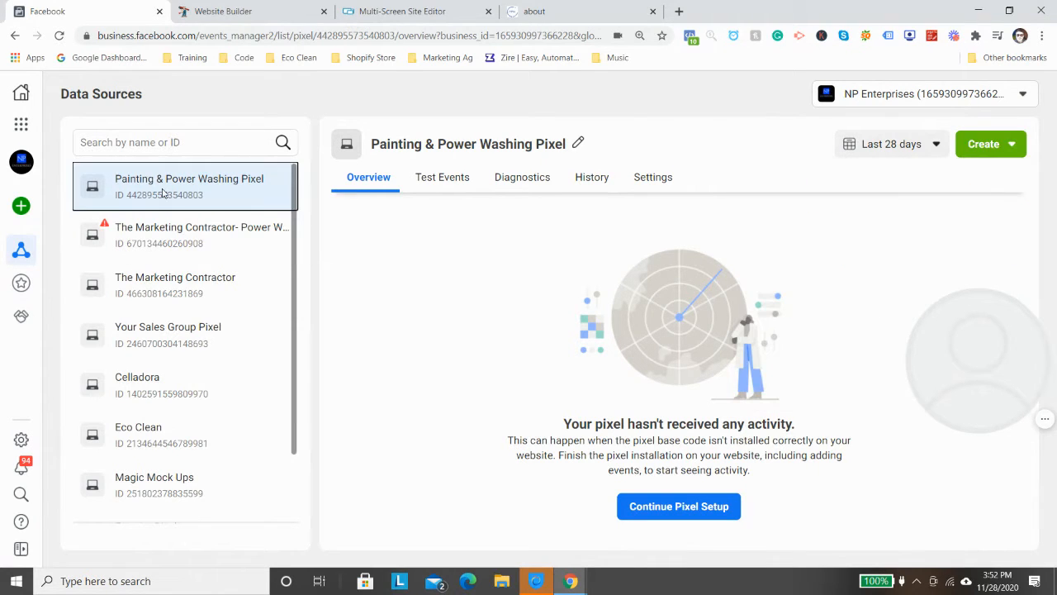
click(22, 128)
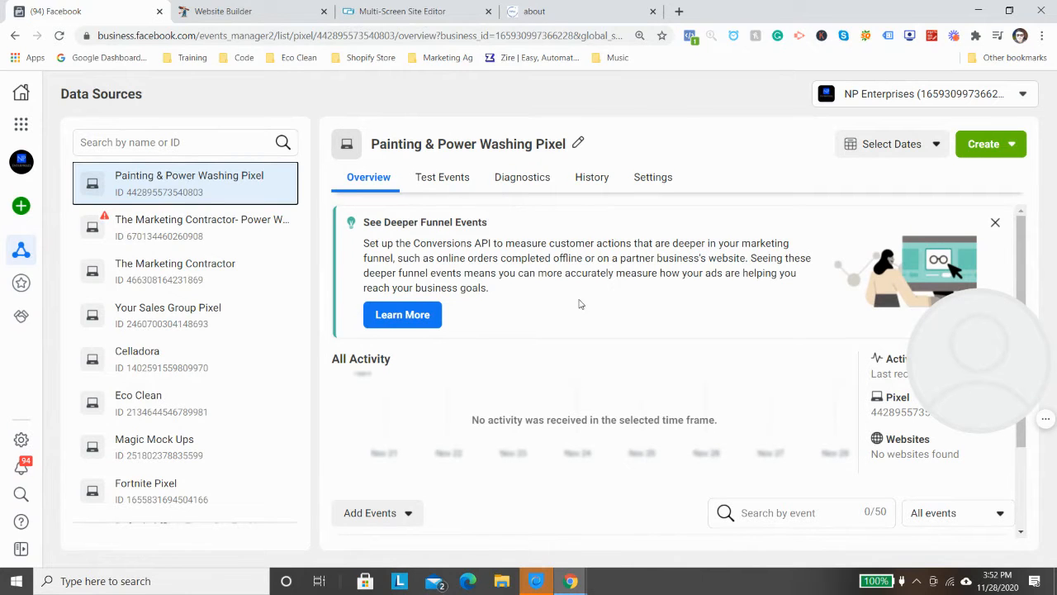
- Look over the Painting & Power Washing Pixel's overview, start a new ad from it in Ads Manager and return to Events Manager
scroll(580, 303, down, 2)
scroll(613, 425, up, 2)
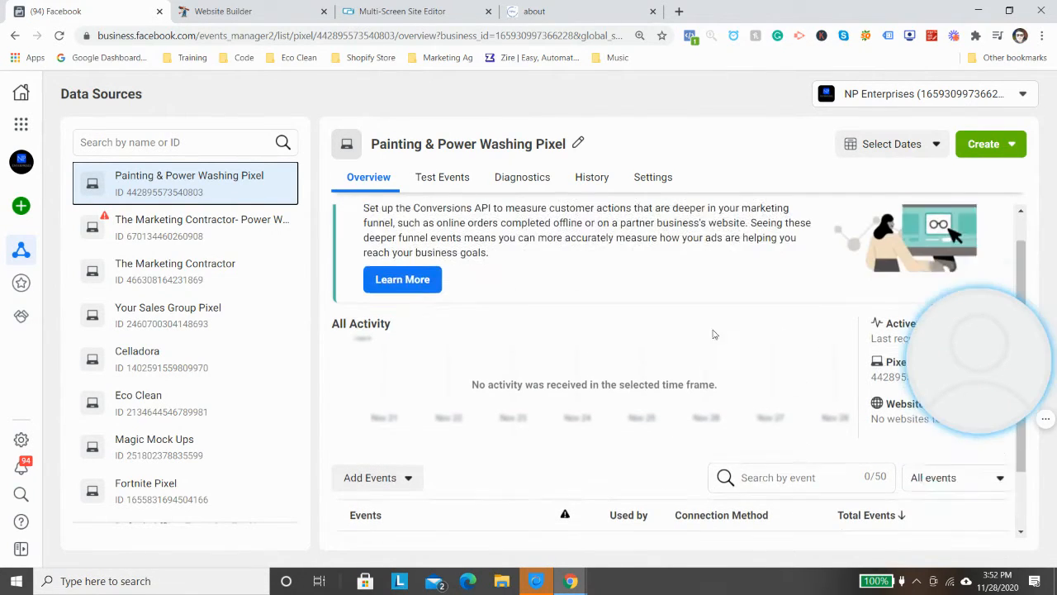
click(975, 147)
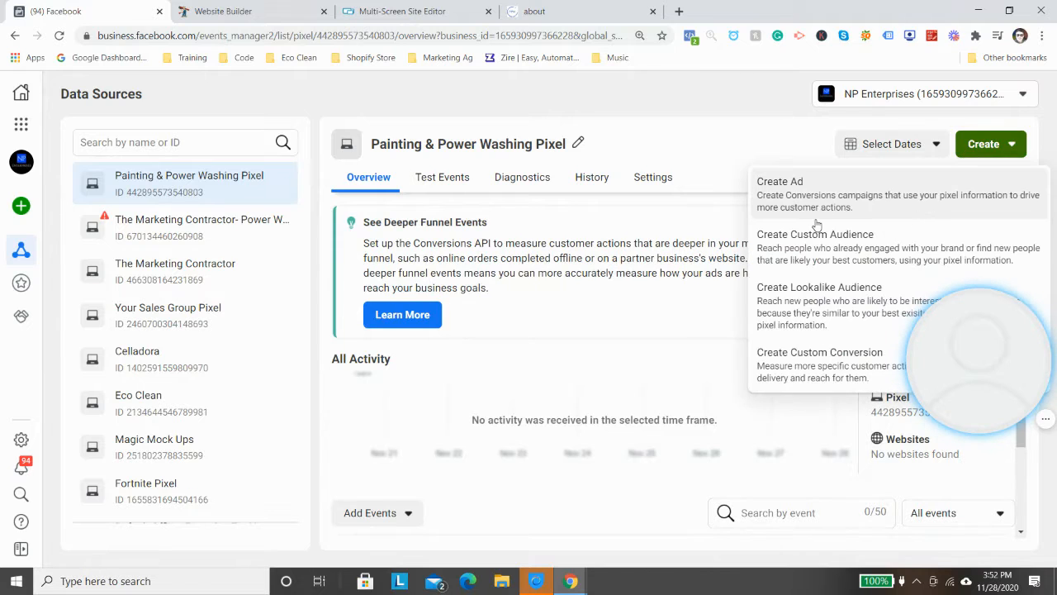
click(814, 213)
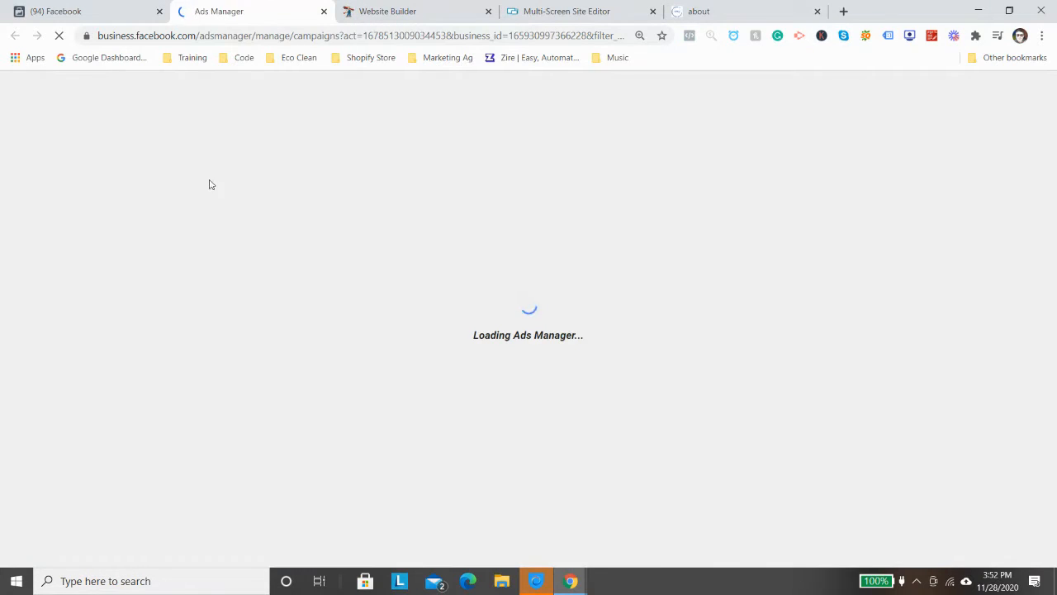
click(103, 6)
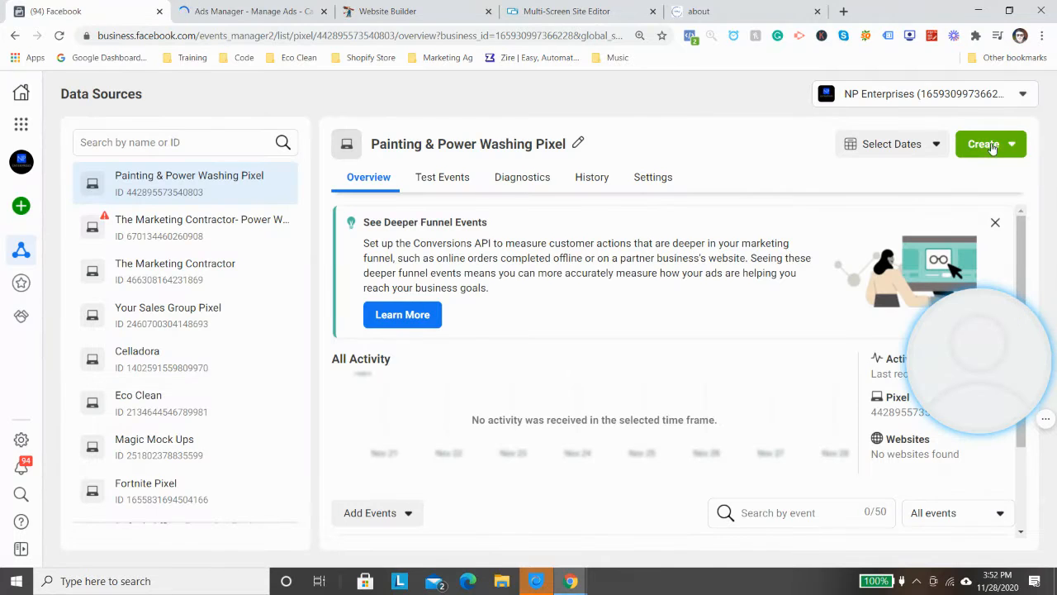
- Start a custom audience from the Painting & Power Washing Pixel and open Business Settings to assign the pixel
click(248, 11)
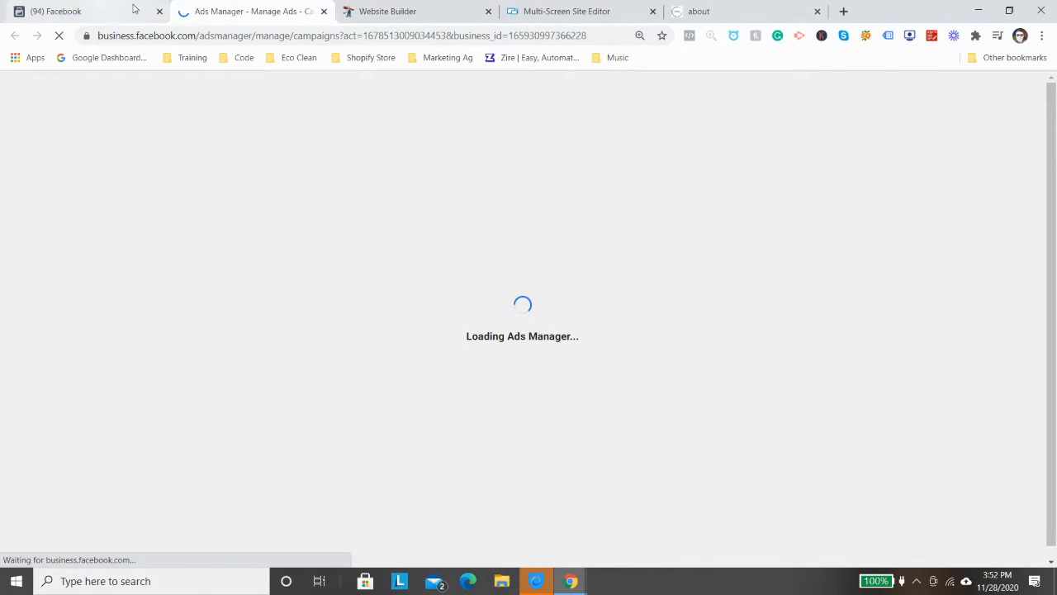
click(103, 11)
click(962, 145)
click(963, 144)
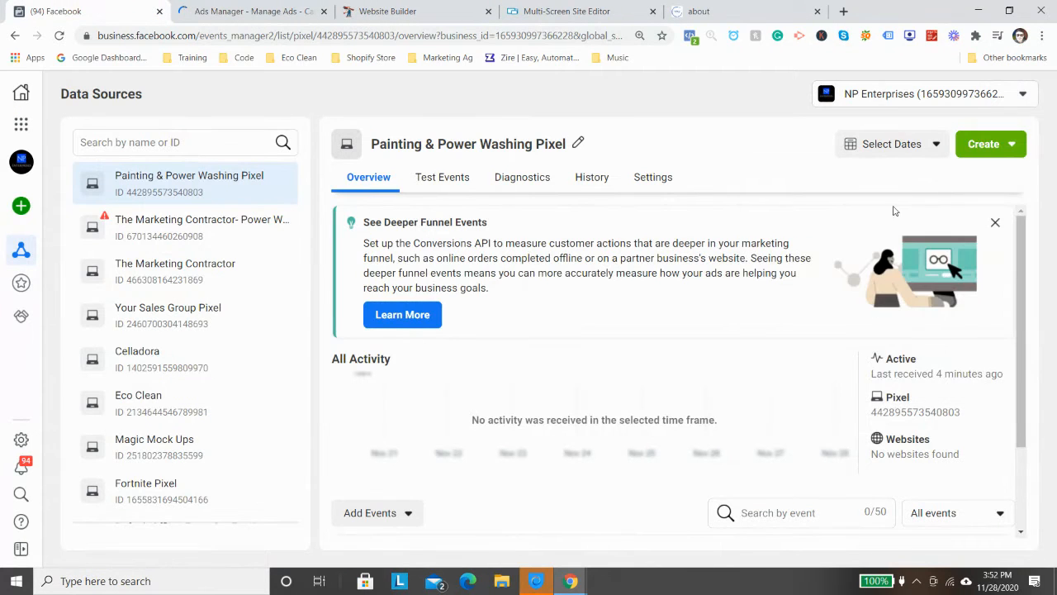
click(1009, 145)
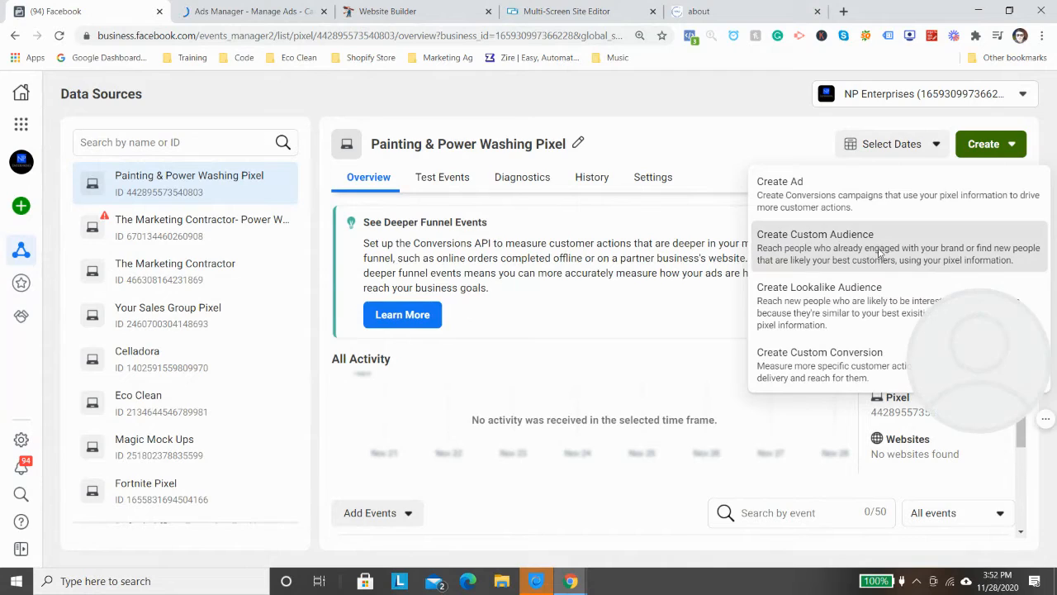
click(825, 235)
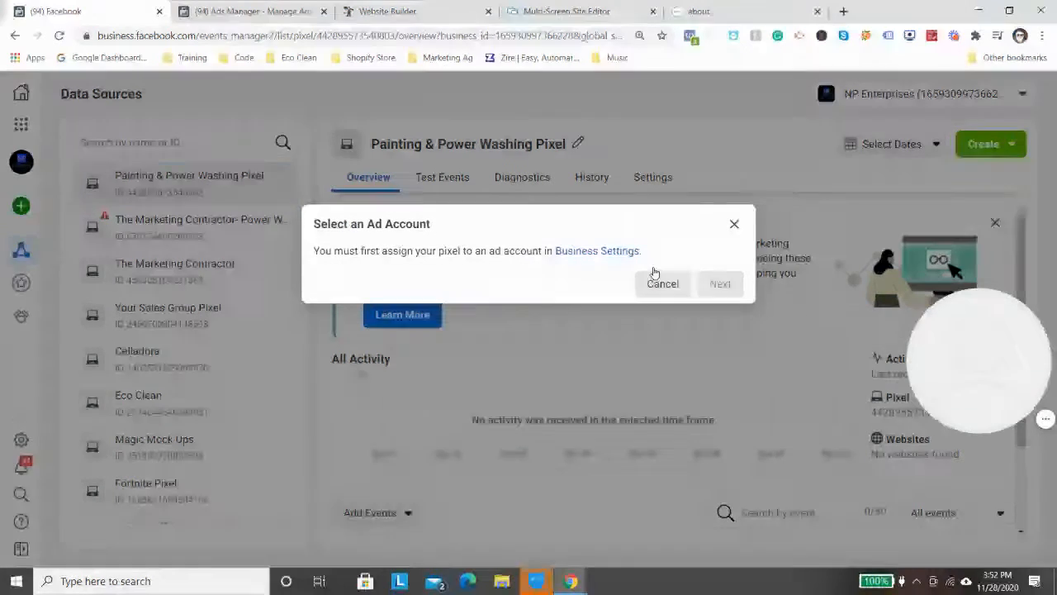
click(627, 252)
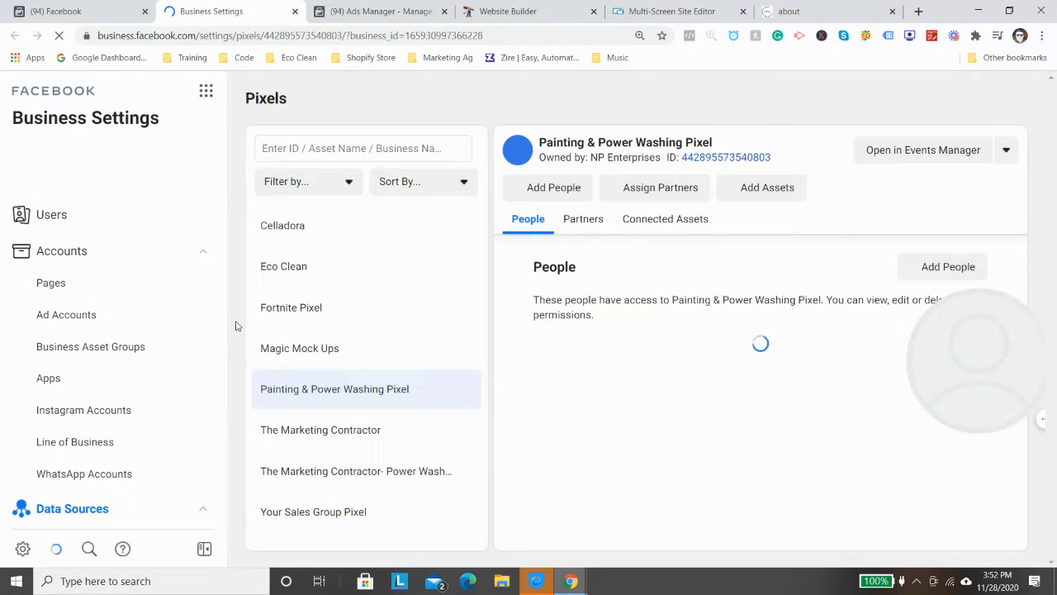
- Add the listed person to the Painting & Power Washing Pixel with View Pixels and Manage Pixel access
click(581, 189)
click(394, 218)
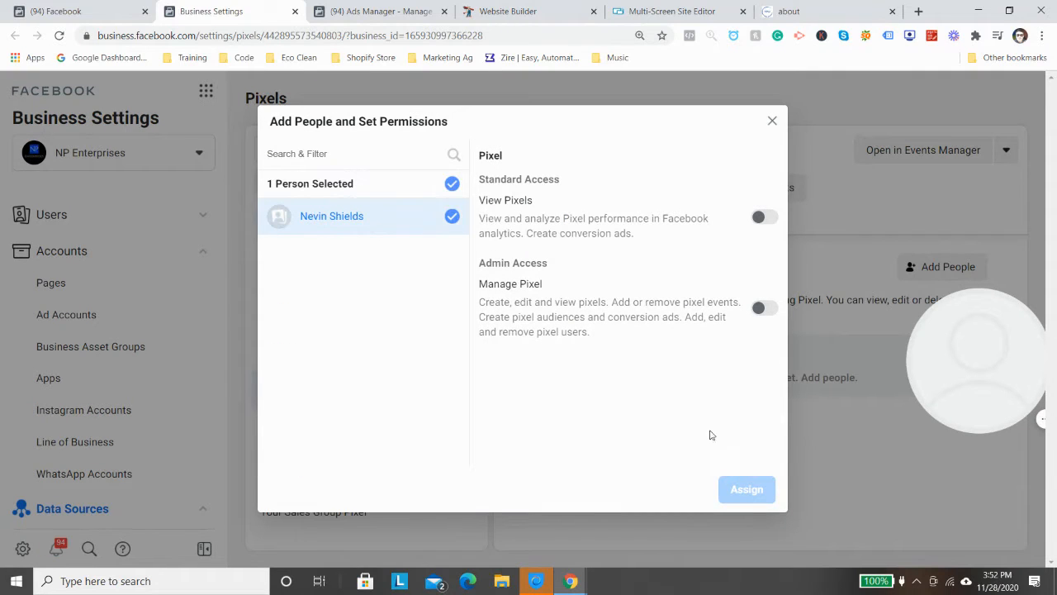
click(756, 218)
click(747, 489)
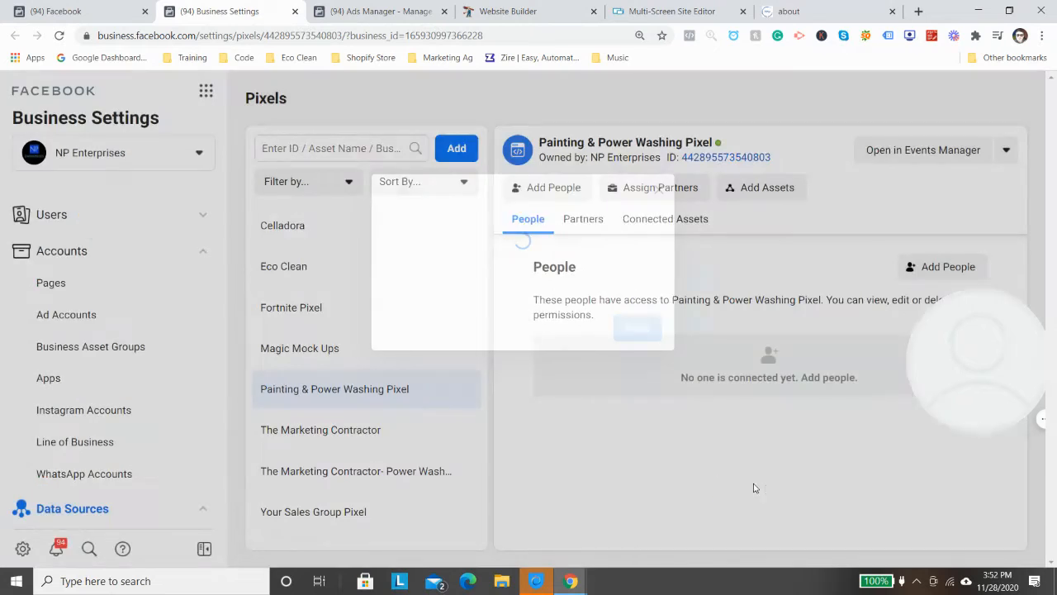
click(634, 314)
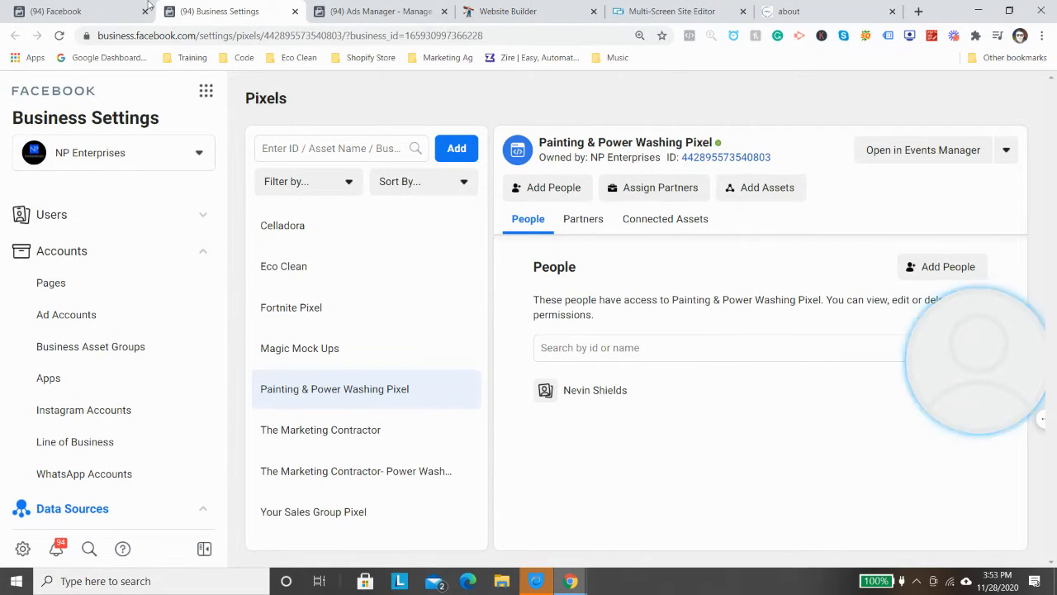
- Return to Events Manager, try to create a custom audience from the pixel again and dismiss the ad account dialog
click(78, 10)
click(734, 224)
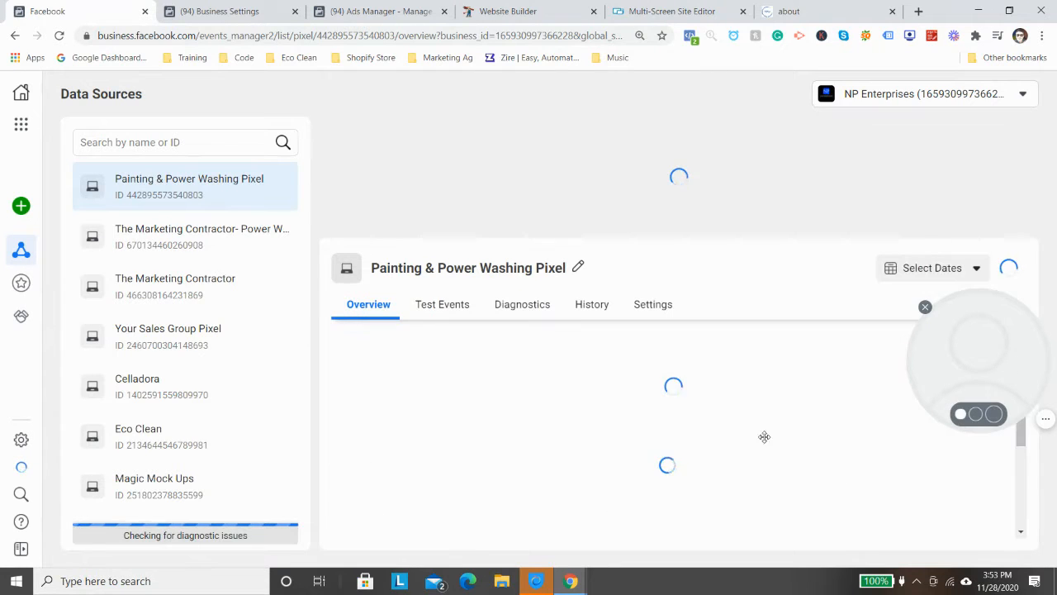
drag(763, 437, 510, 454)
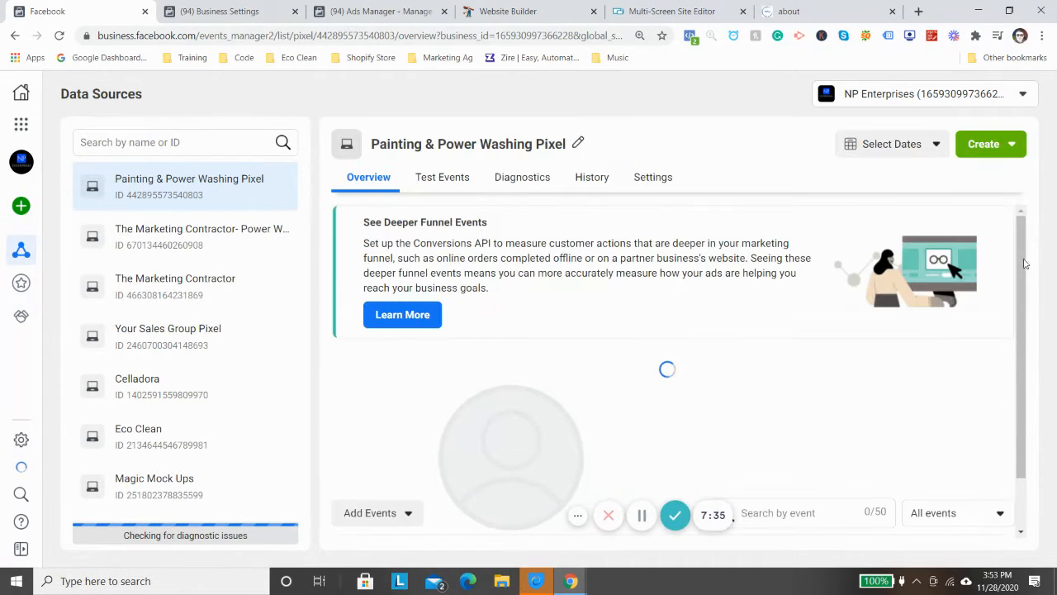
click(1008, 145)
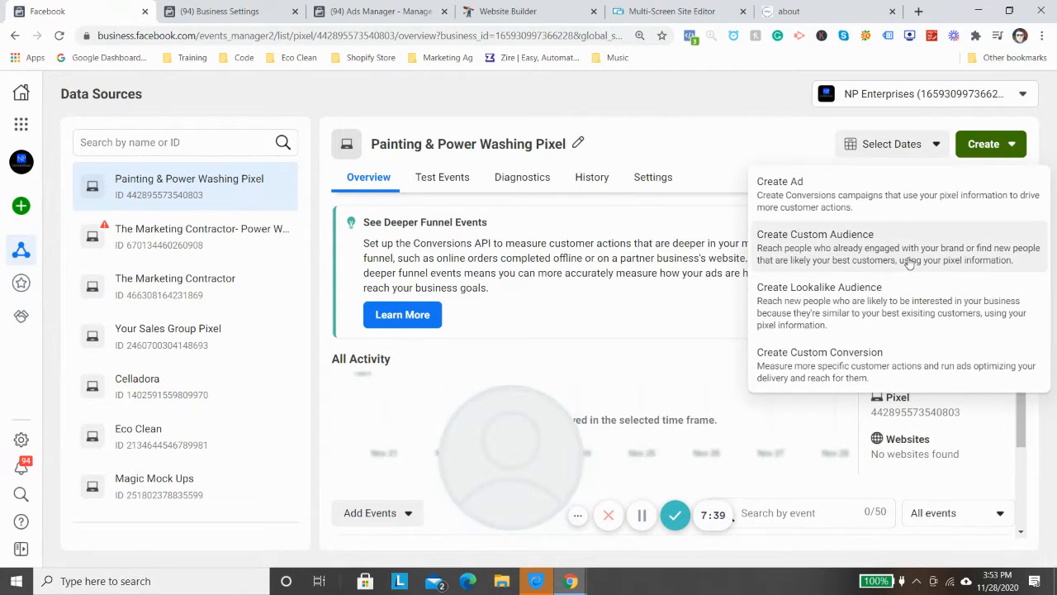
click(904, 254)
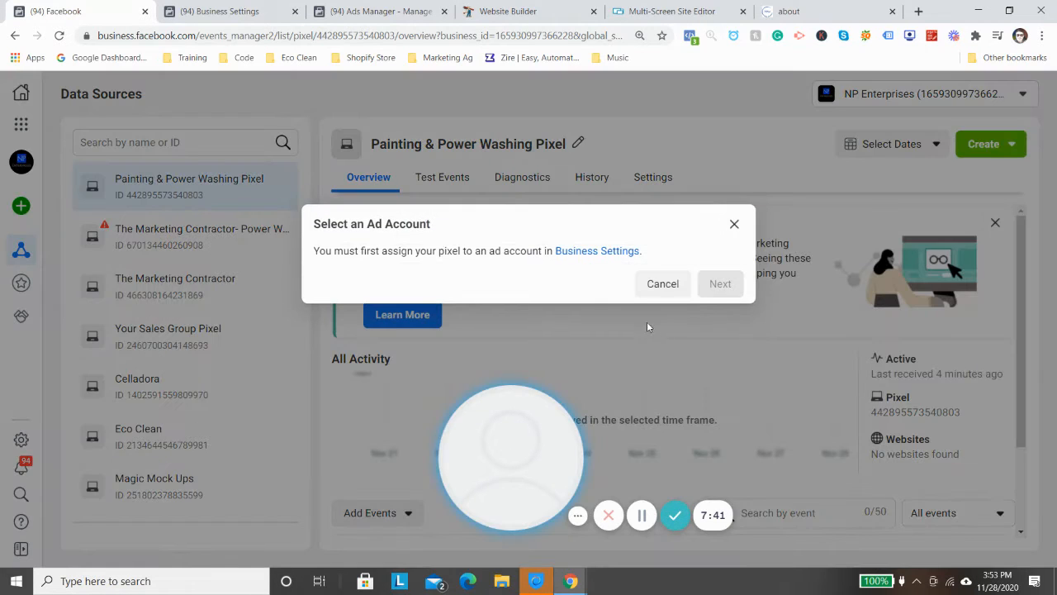
click(655, 285)
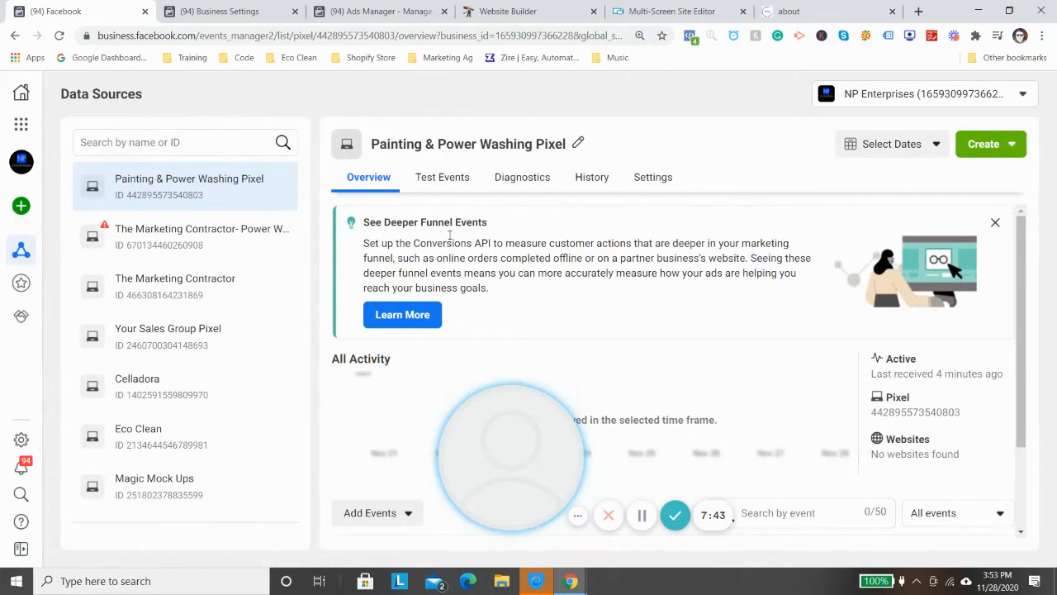
- Check the assigned person's pixel permissions in Business Settings and reload the pixel's overview in Events Manager
click(57, 37)
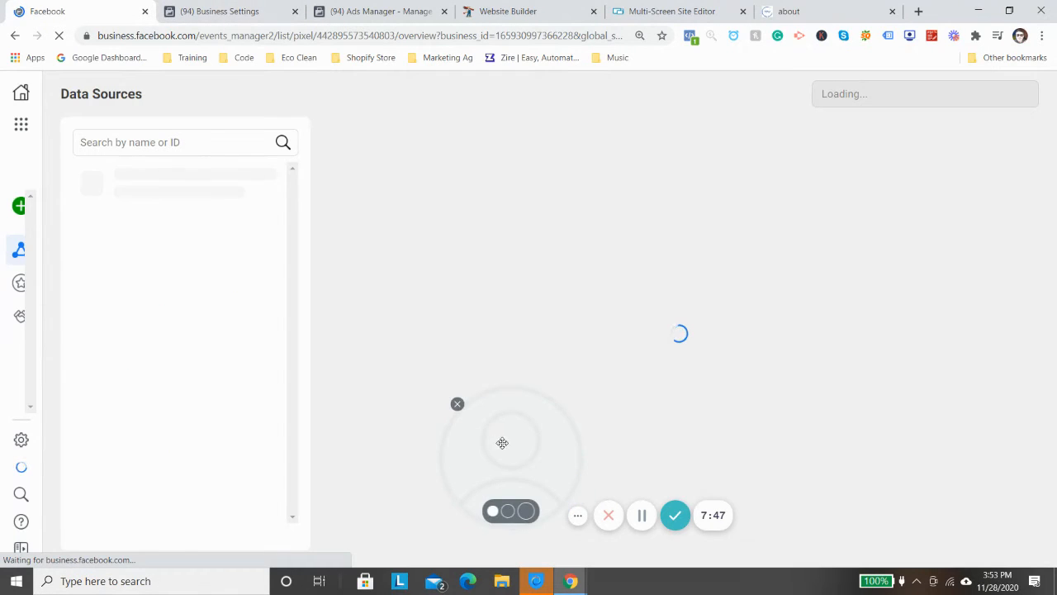
drag(503, 440, 806, 433)
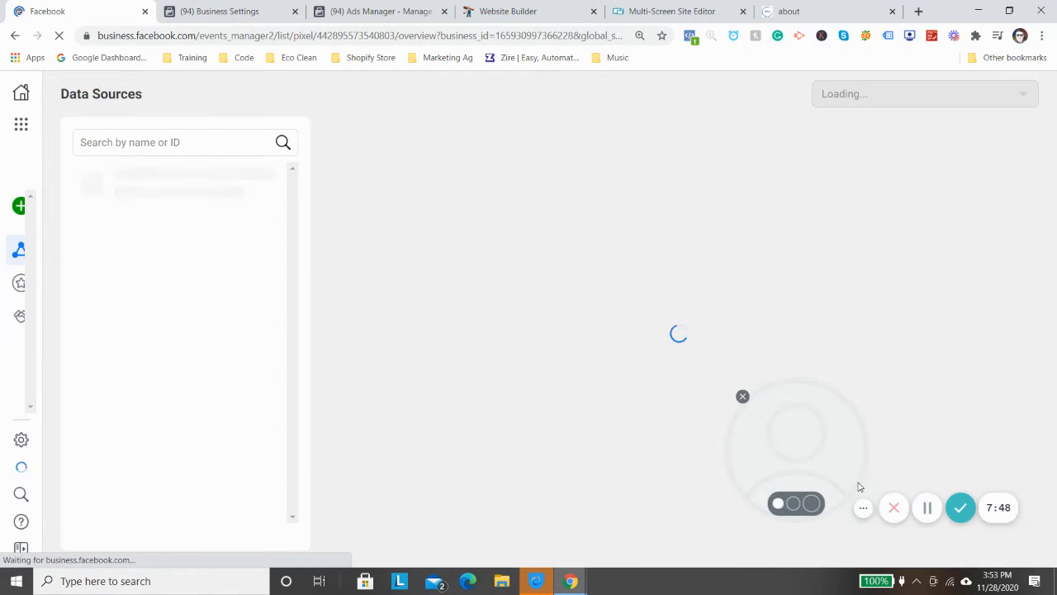
drag(858, 487, 878, 505)
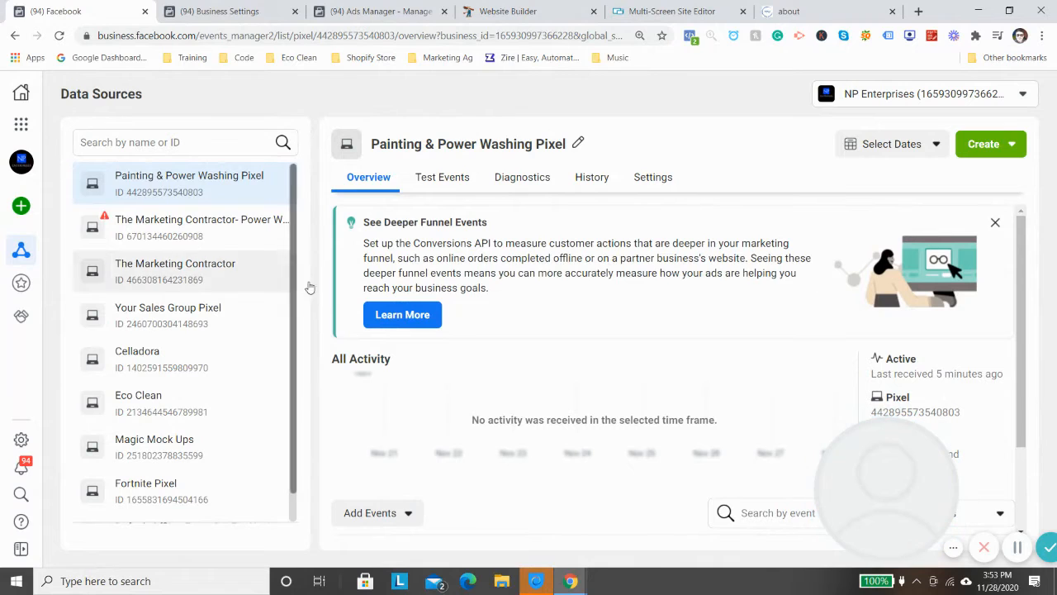
click(232, 12)
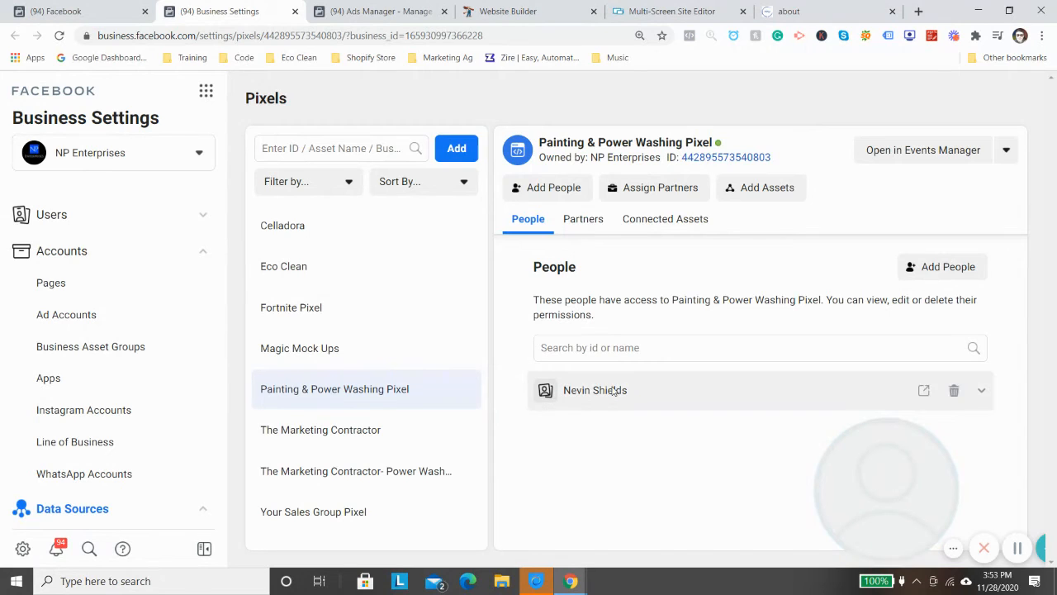
click(768, 391)
click(64, 12)
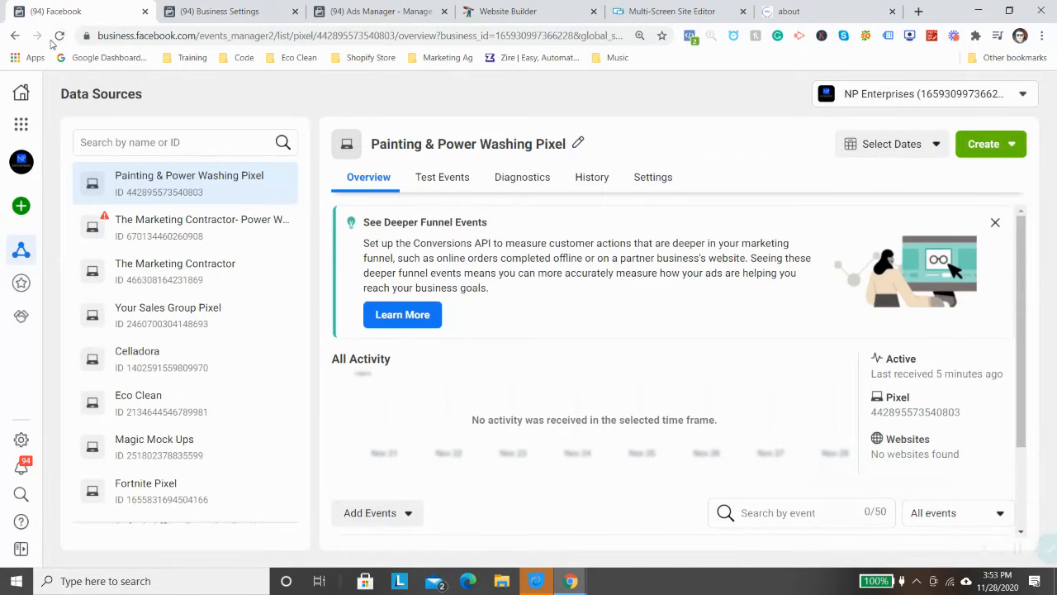
click(59, 36)
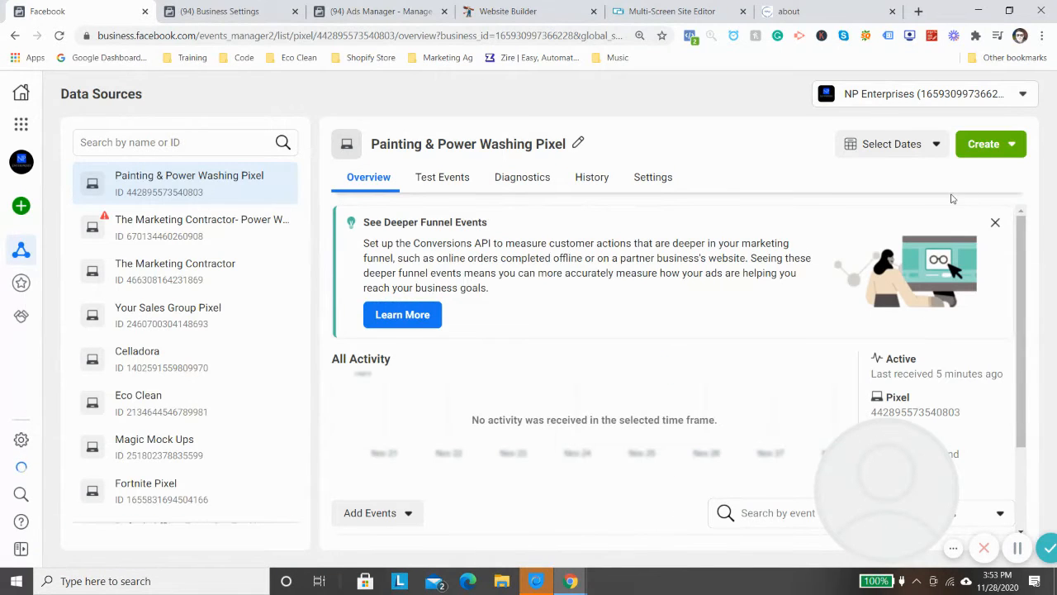
- Switch to Ads Manager and set the new campaign to the Auction buying type with the Traffic objective
click(371, 11)
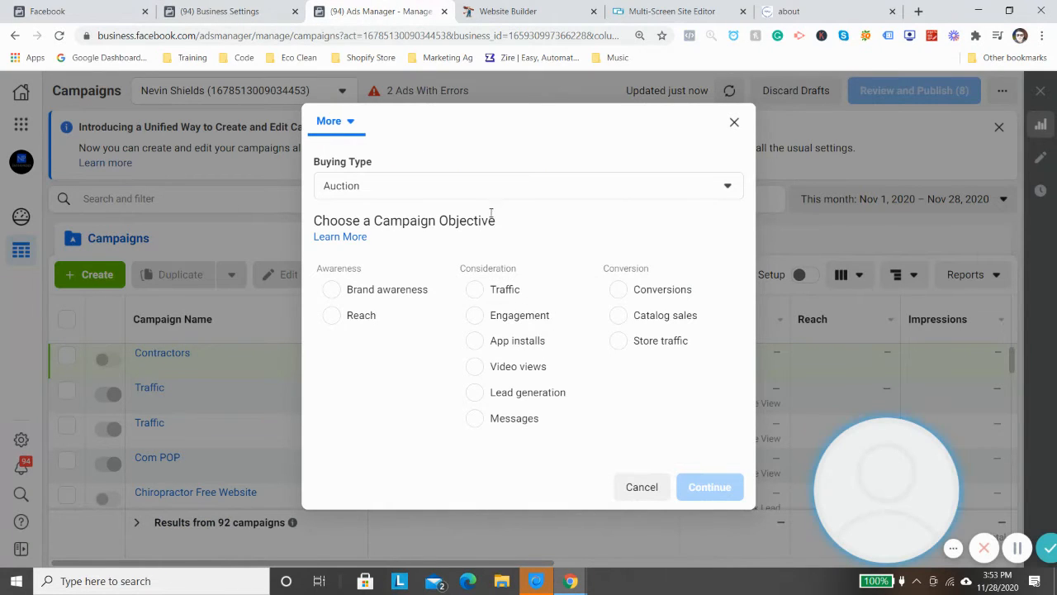
click(488, 187)
click(464, 189)
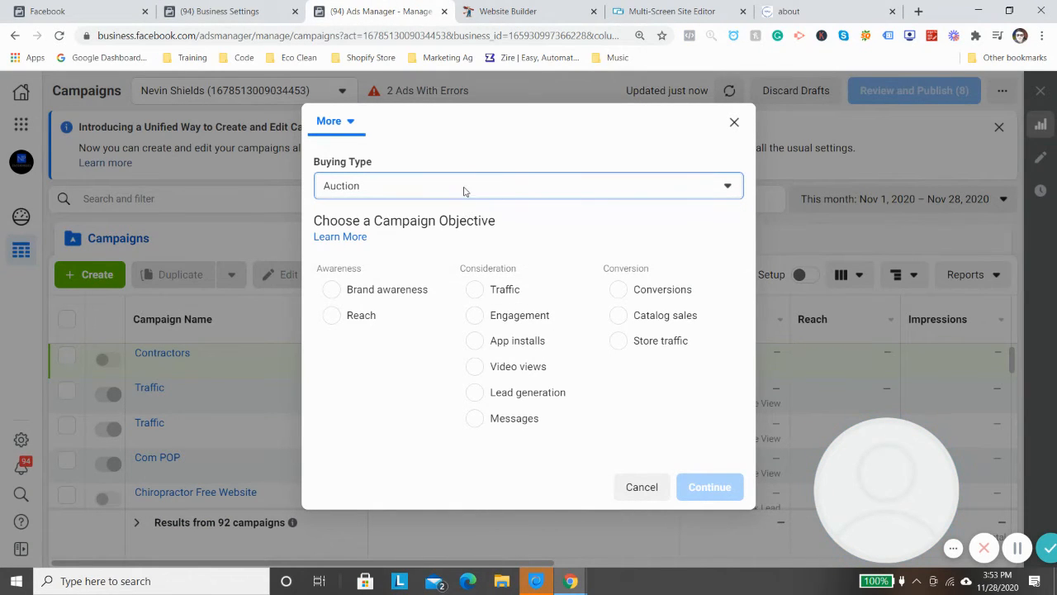
click(463, 189)
click(463, 217)
click(516, 289)
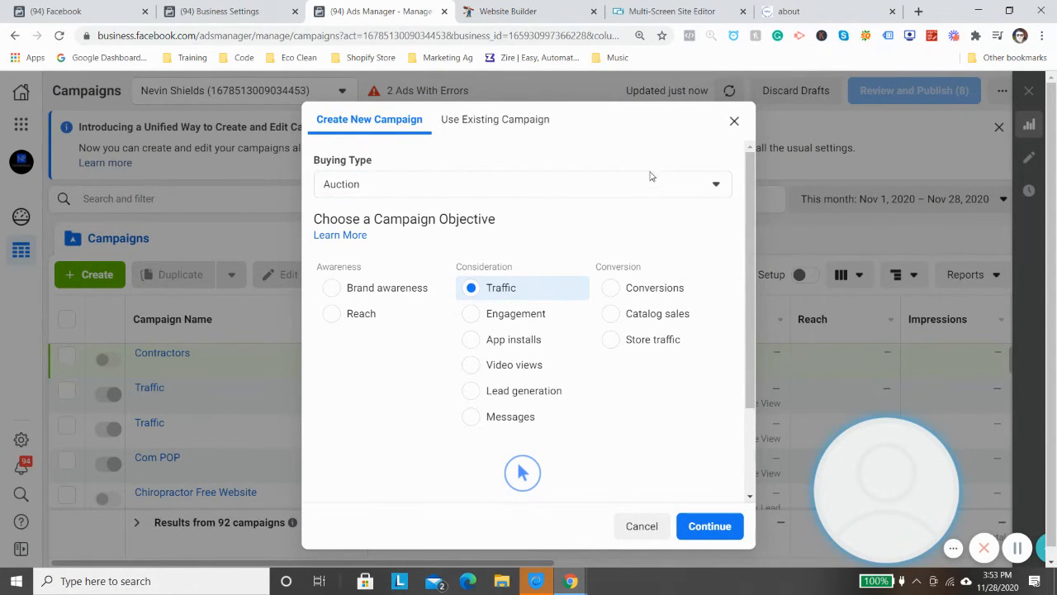
scroll(672, 182, down, 2)
scroll(705, 250, up, 2)
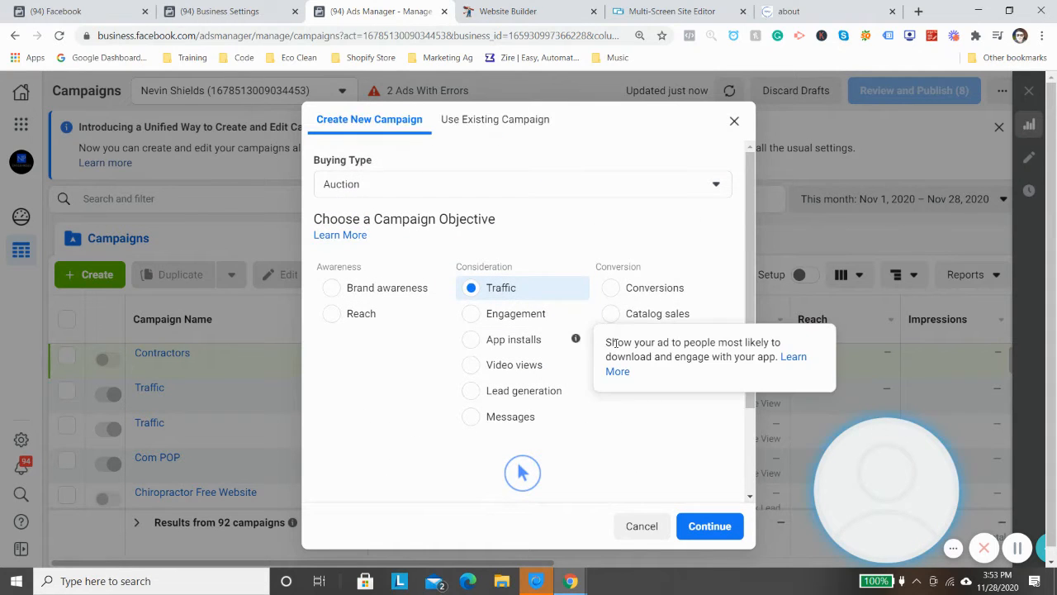
- Try the Engagement objective with the Page likes engagement type and close the campaign dialog without creating the campaign
click(502, 312)
scroll(561, 375, down, 2)
scroll(495, 388, down, 1)
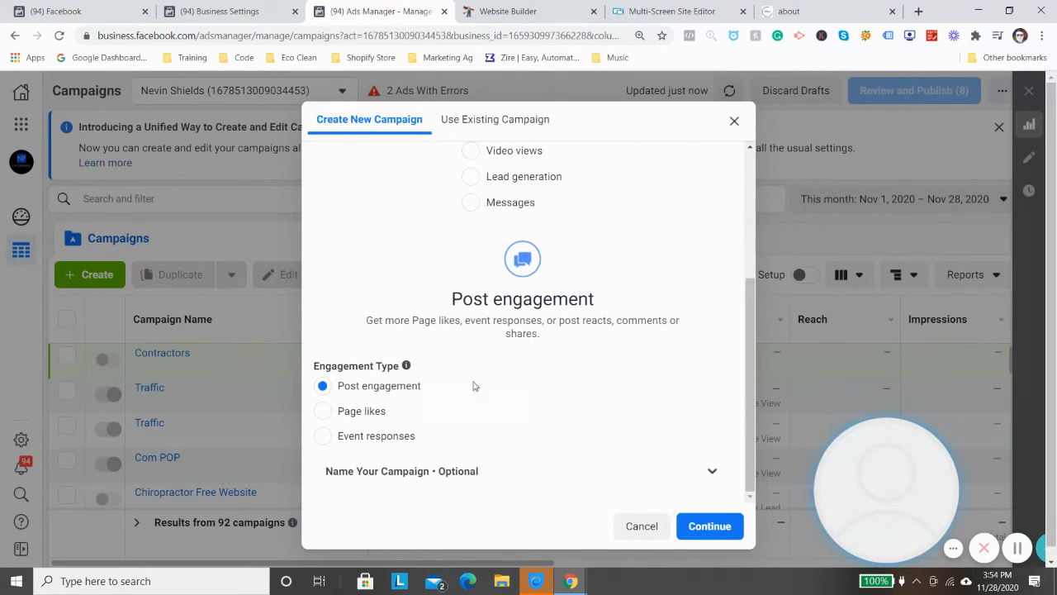
click(356, 412)
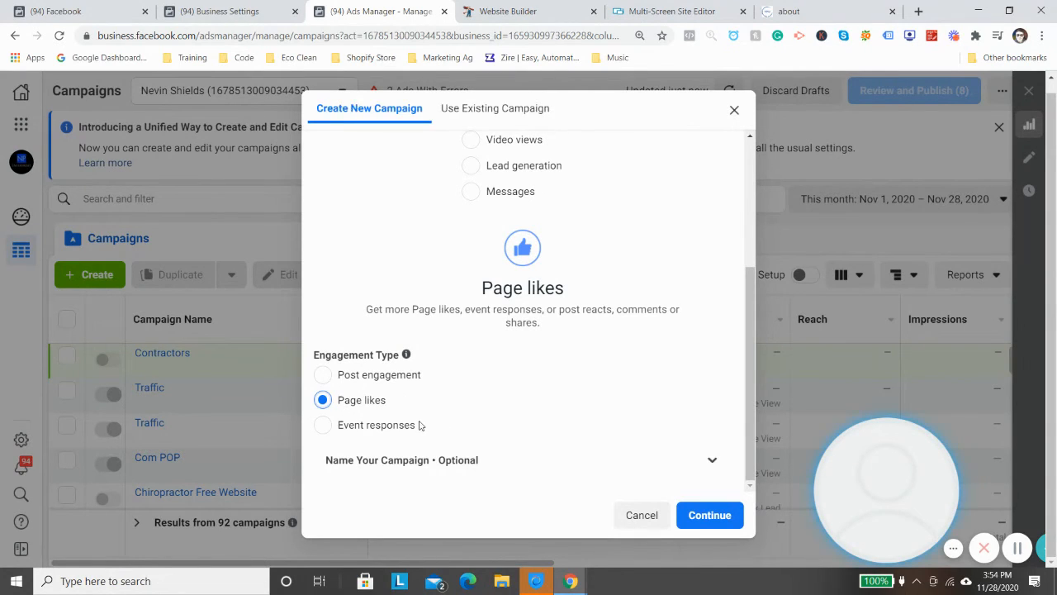
scroll(417, 409, up, 1)
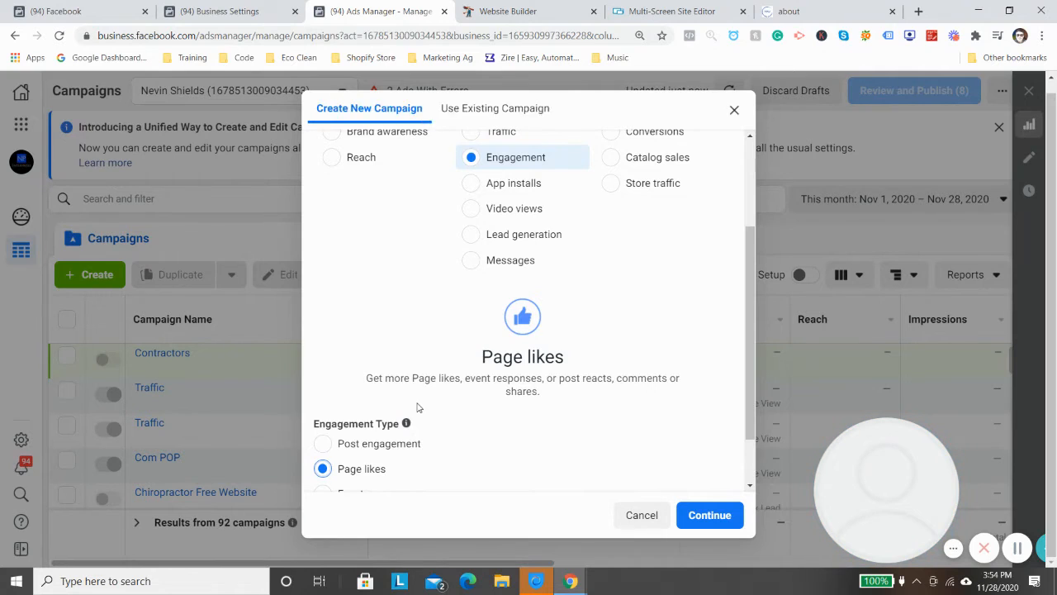
scroll(417, 407, up, 2)
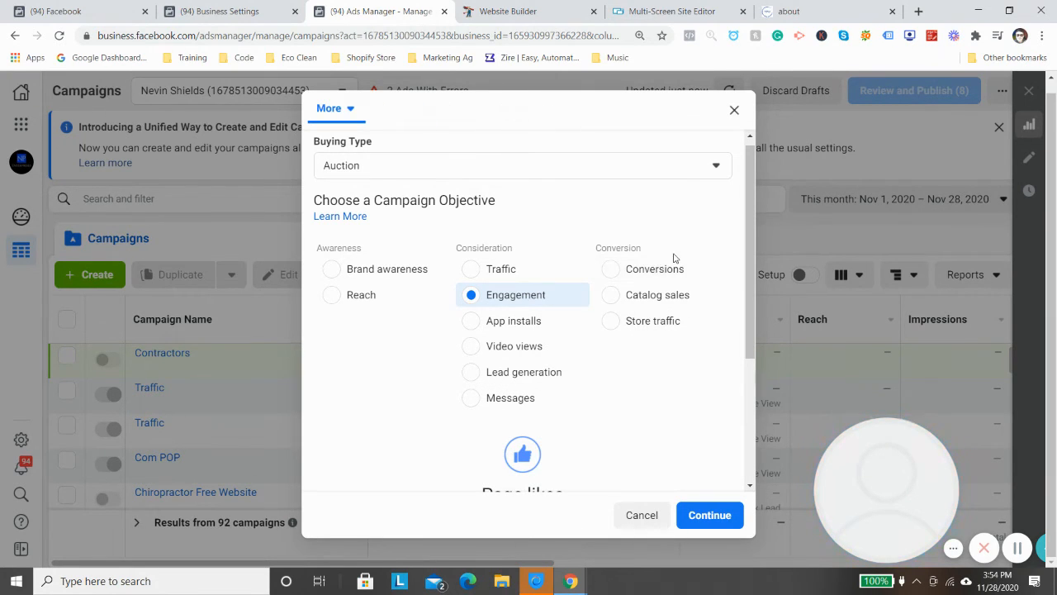
click(733, 110)
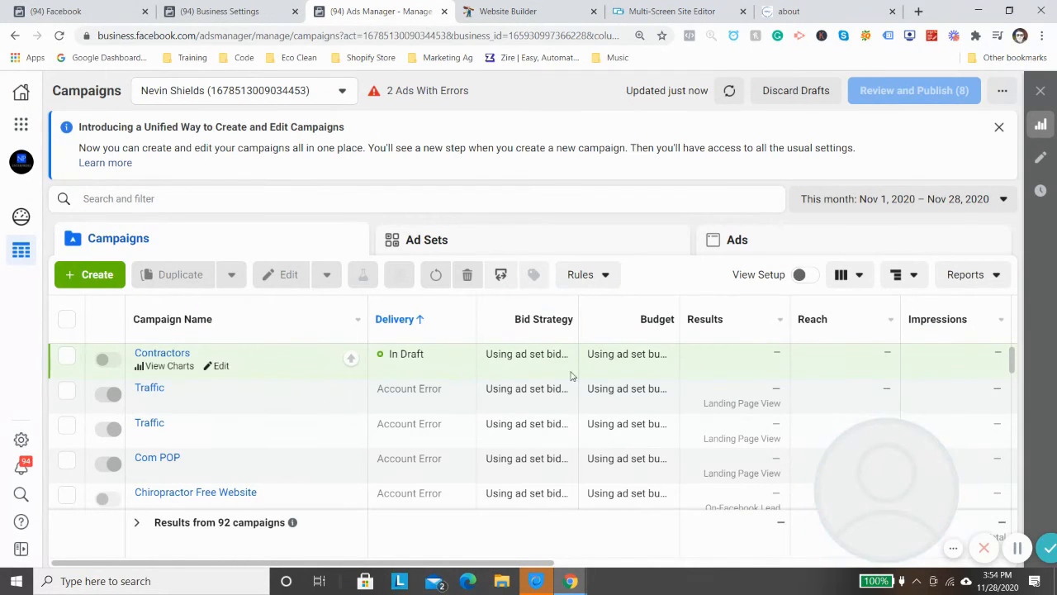
- Review the assigned person's standard and admin access to the Painting & Power Washing Pixel in Business Settings
click(252, 10)
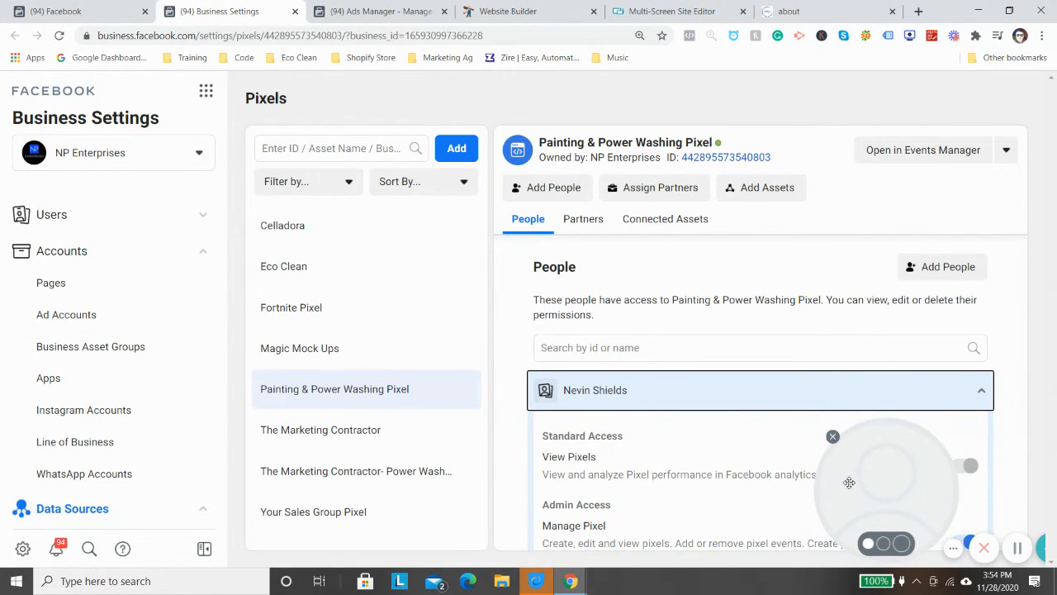
drag(862, 477, 602, 405)
scroll(776, 293, down, 1)
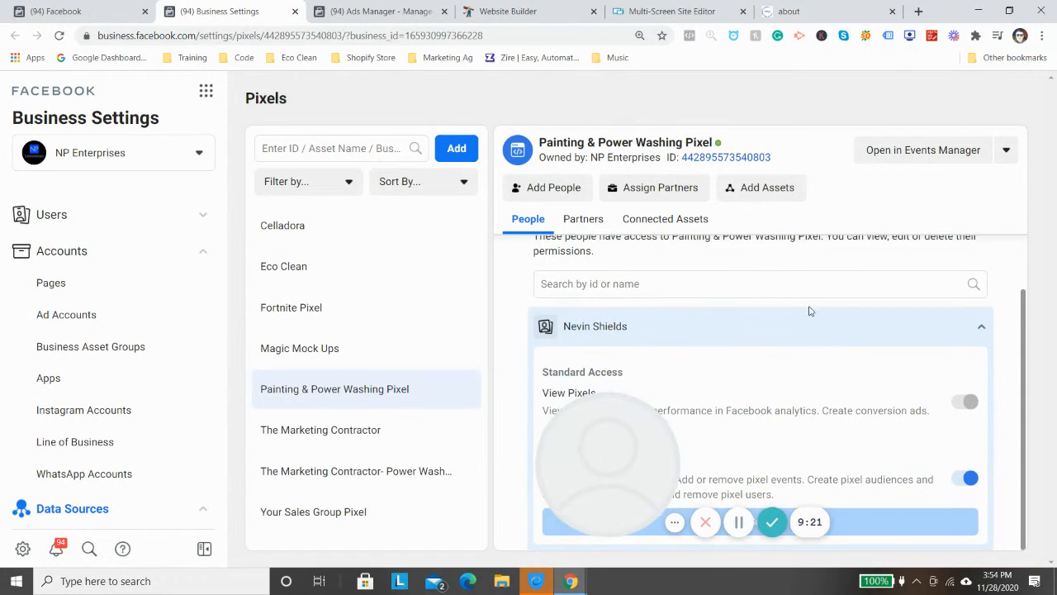
drag(607, 462, 153, 482)
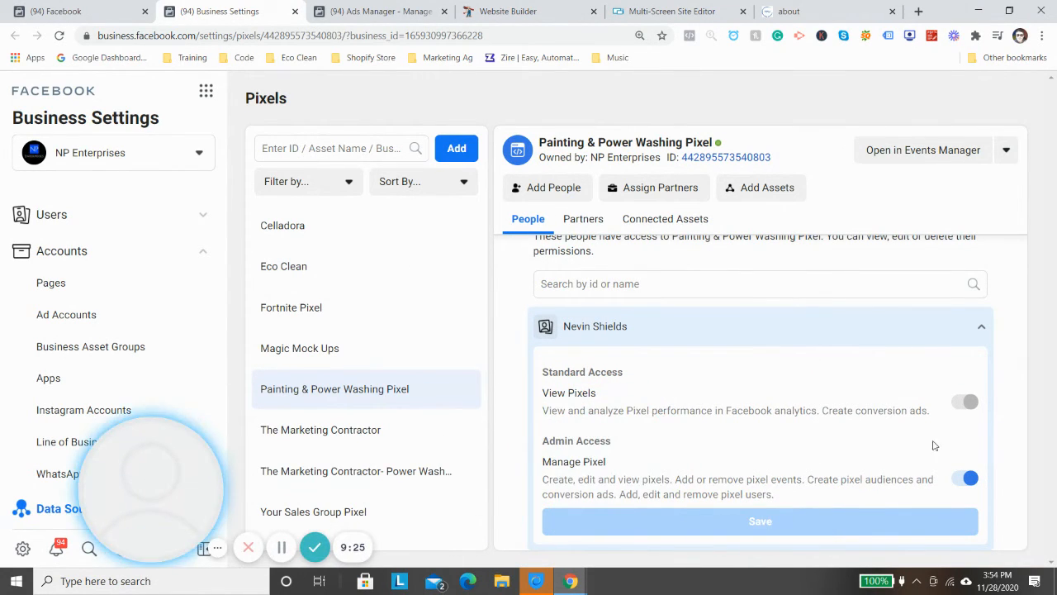
scroll(743, 346, up, 2)
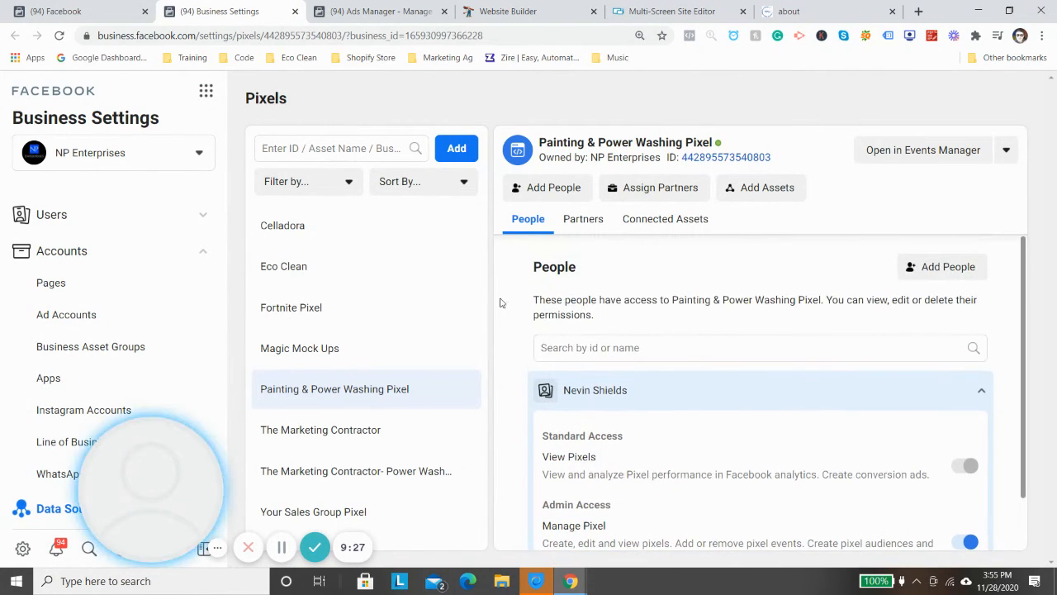
- Try to create a custom audience from the Painting & Power Washing Pixel in Events Manager and cancel the ad account selection
click(116, 7)
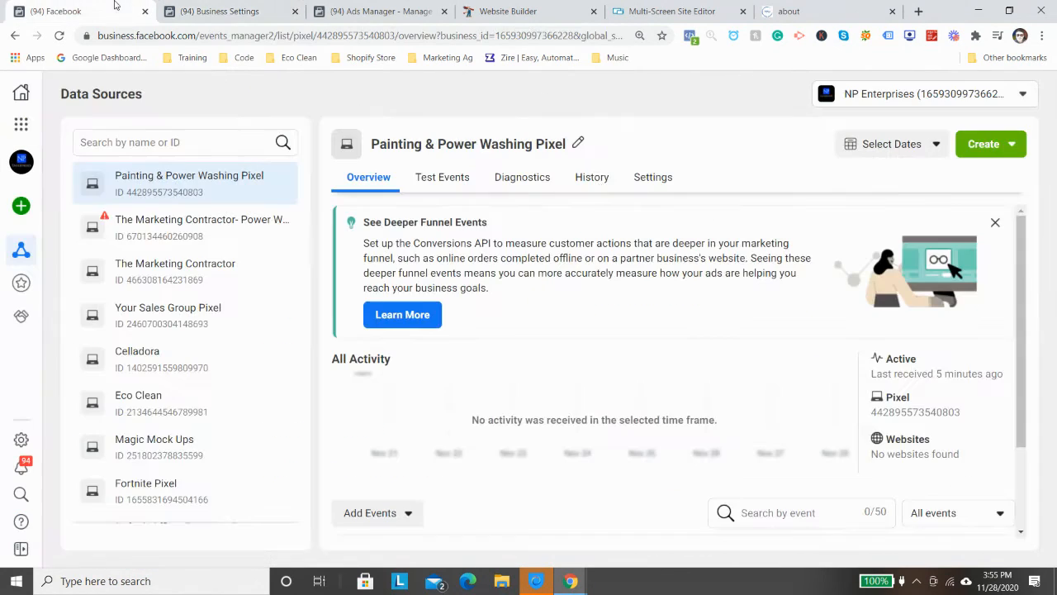
click(985, 143)
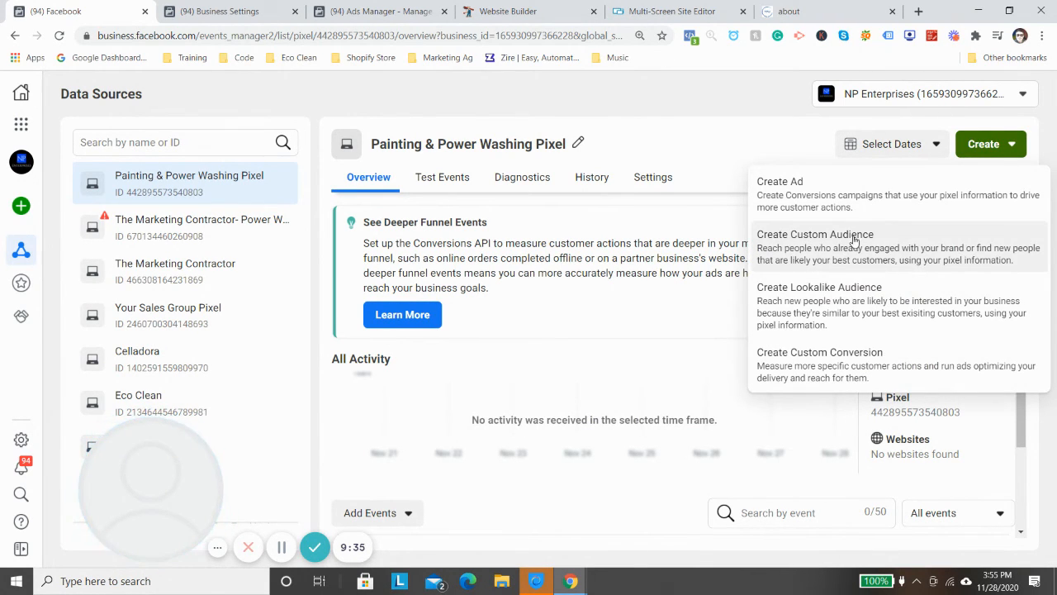
click(838, 264)
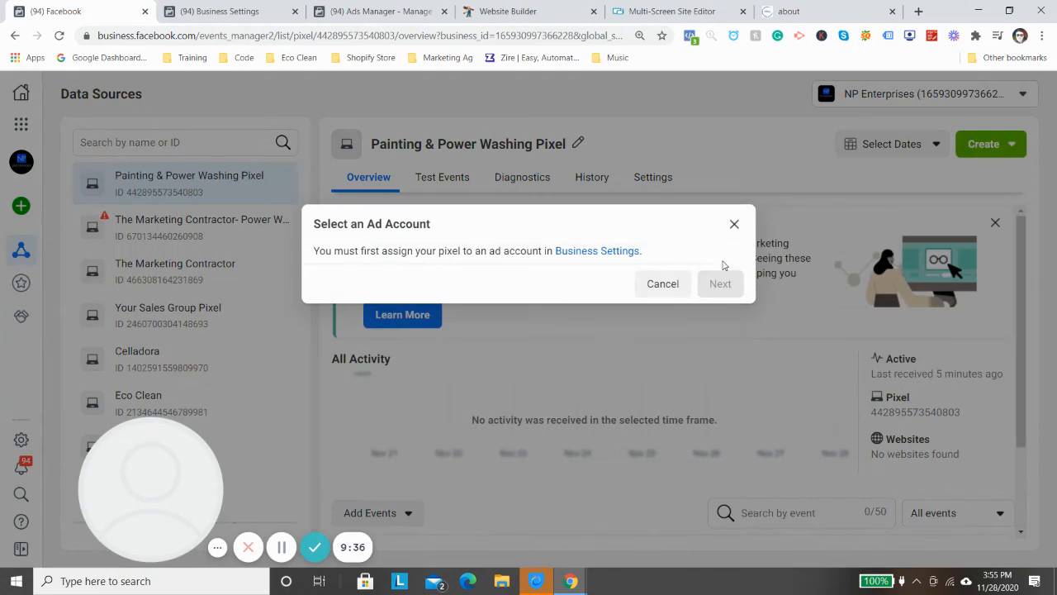
click(658, 284)
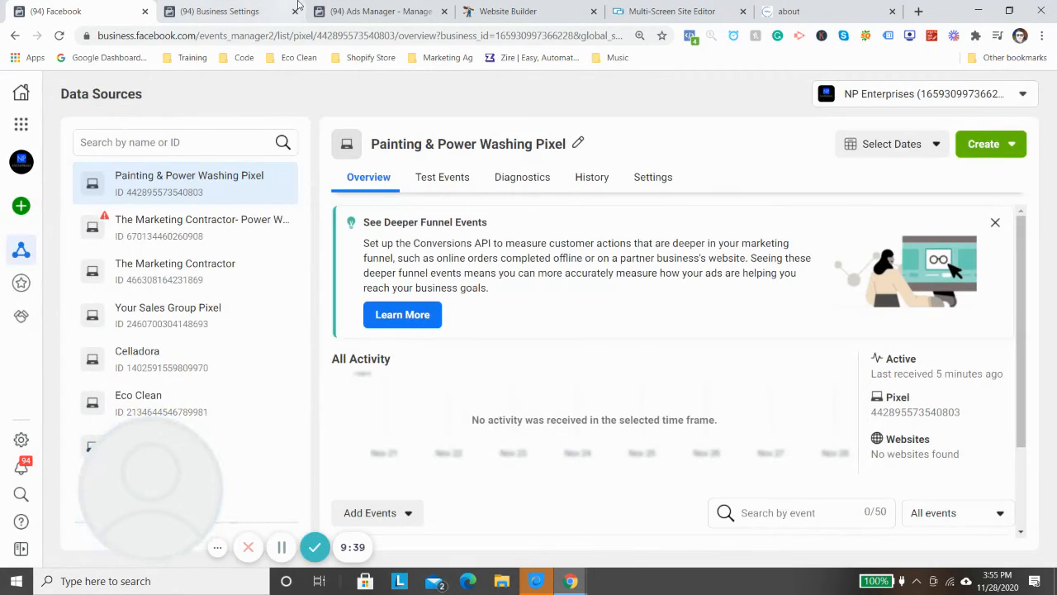
- Review the pixel's assigned people and the permission options for adding people in Business Settings, and return to Ads Manager
click(264, 8)
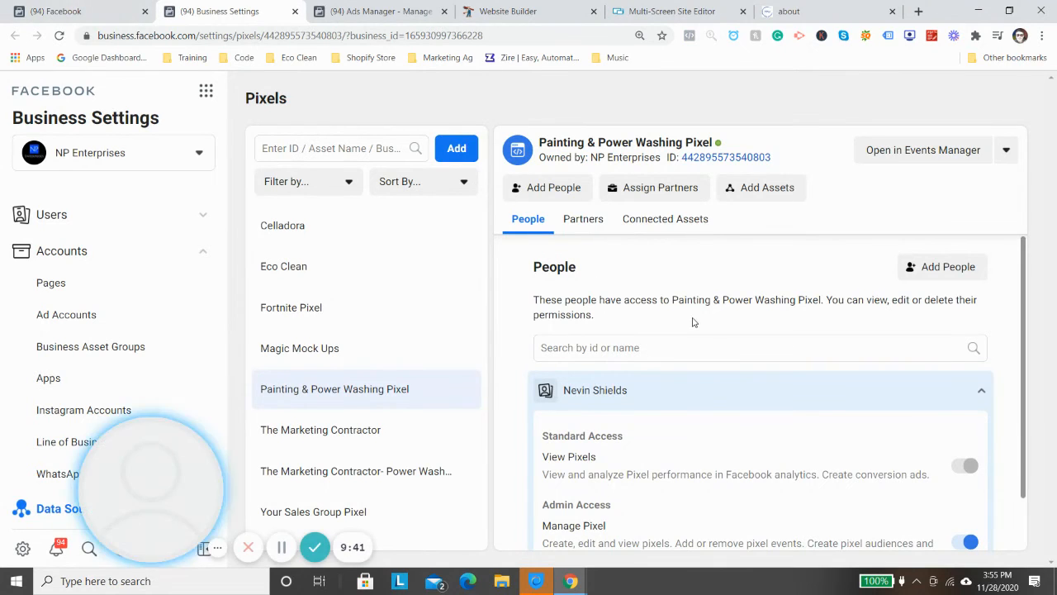
scroll(703, 314, down, 1)
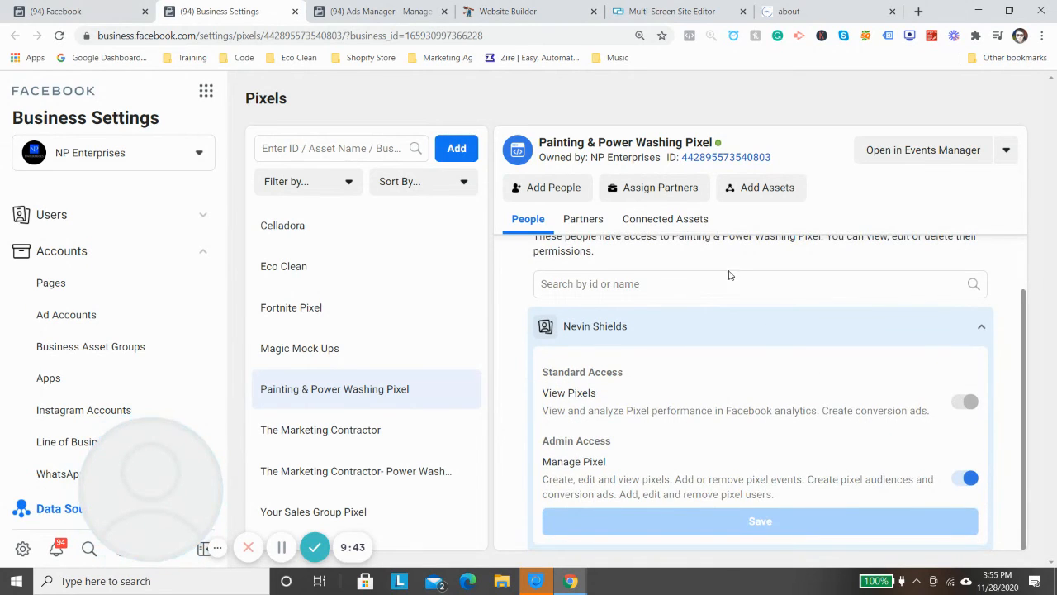
scroll(729, 275, up, 1)
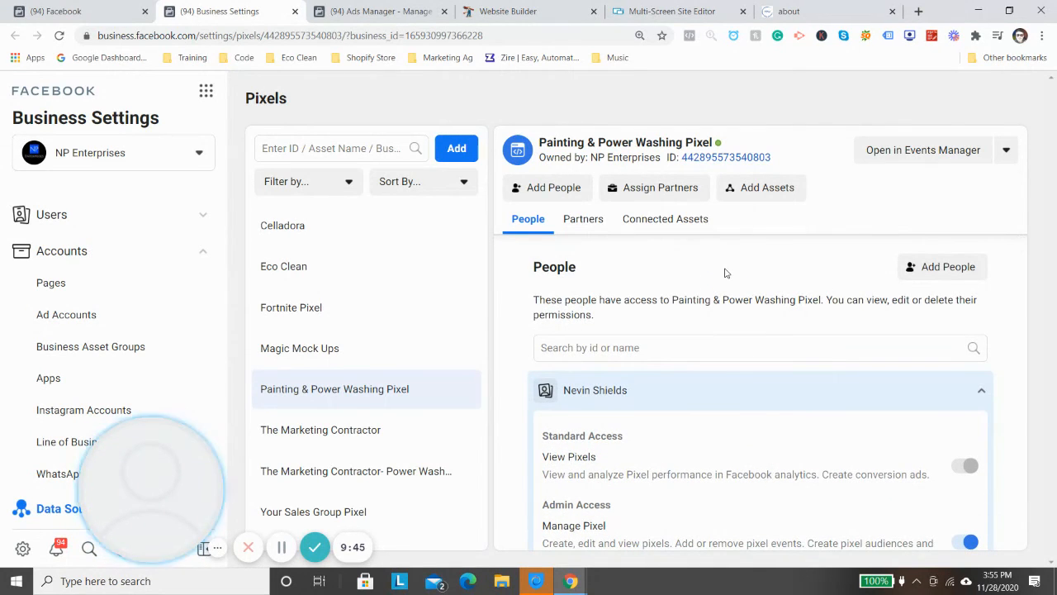
right_click(706, 255)
click(908, 267)
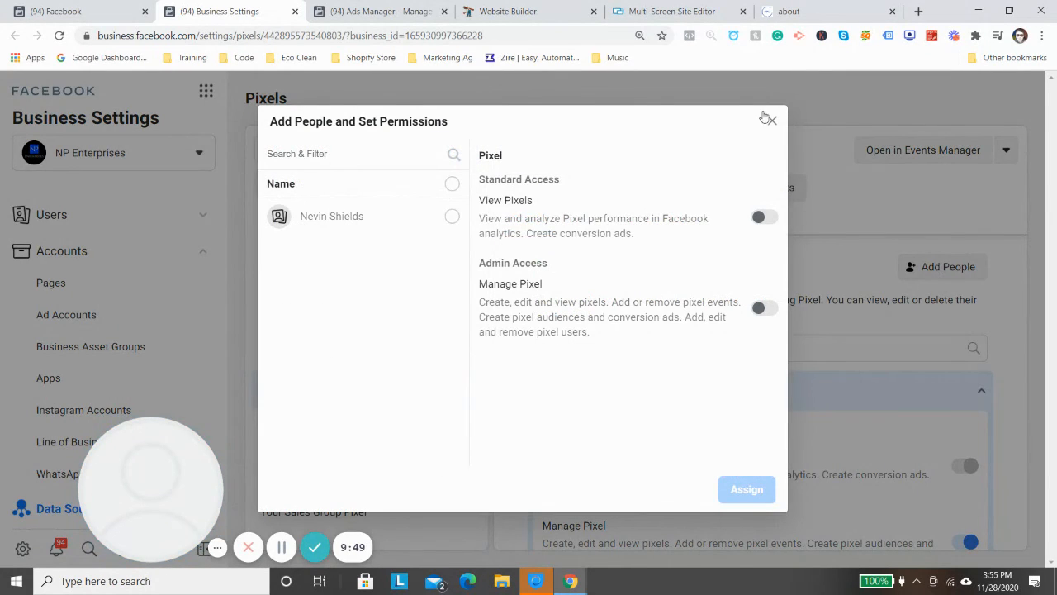
click(768, 119)
click(351, 12)
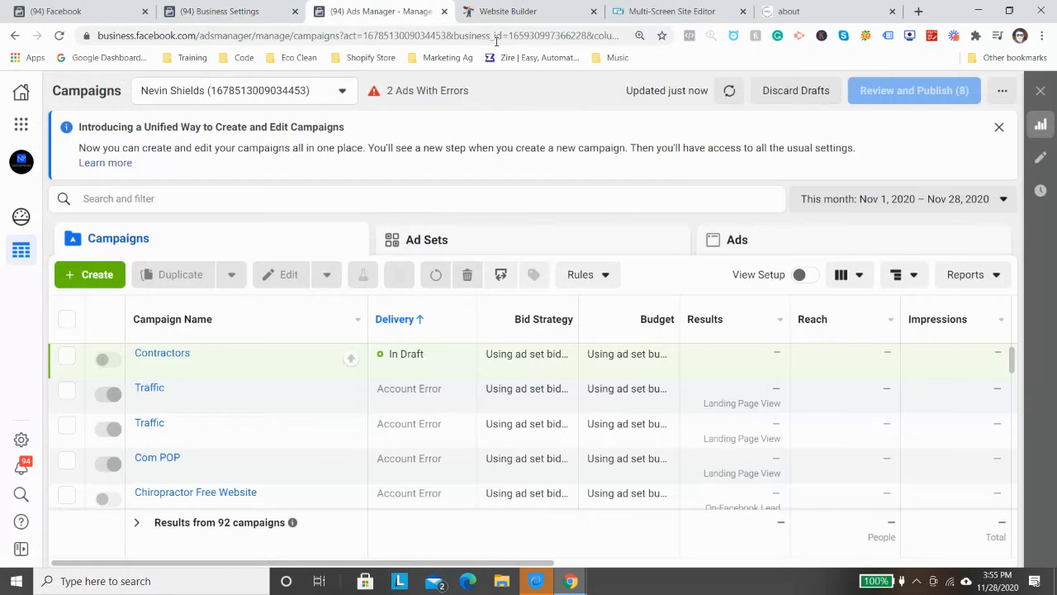